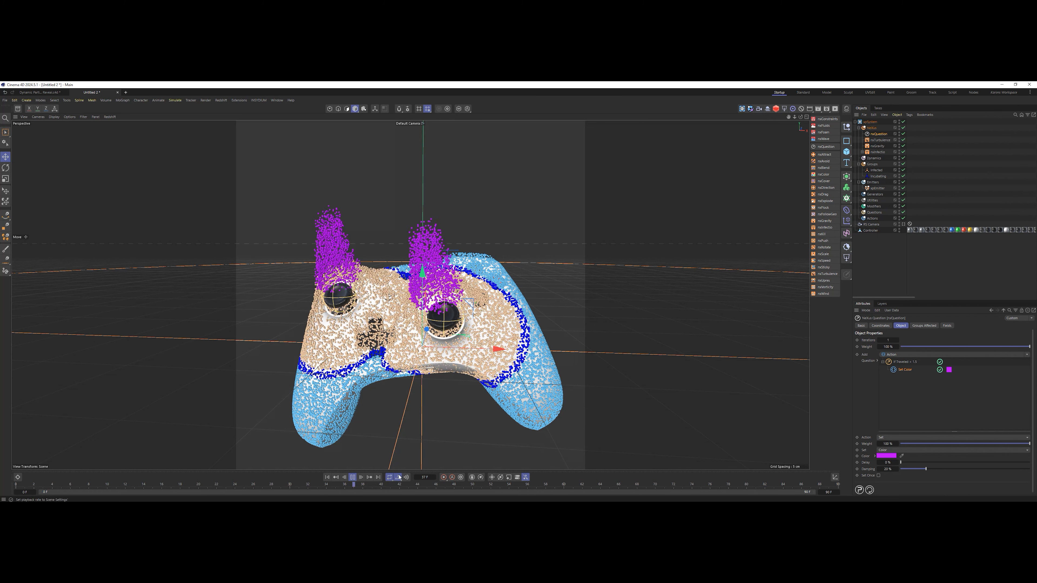
Replay the particle simulation from the start and pause it partway to check the colour change above the thumbsticks.
left_click(352, 477)
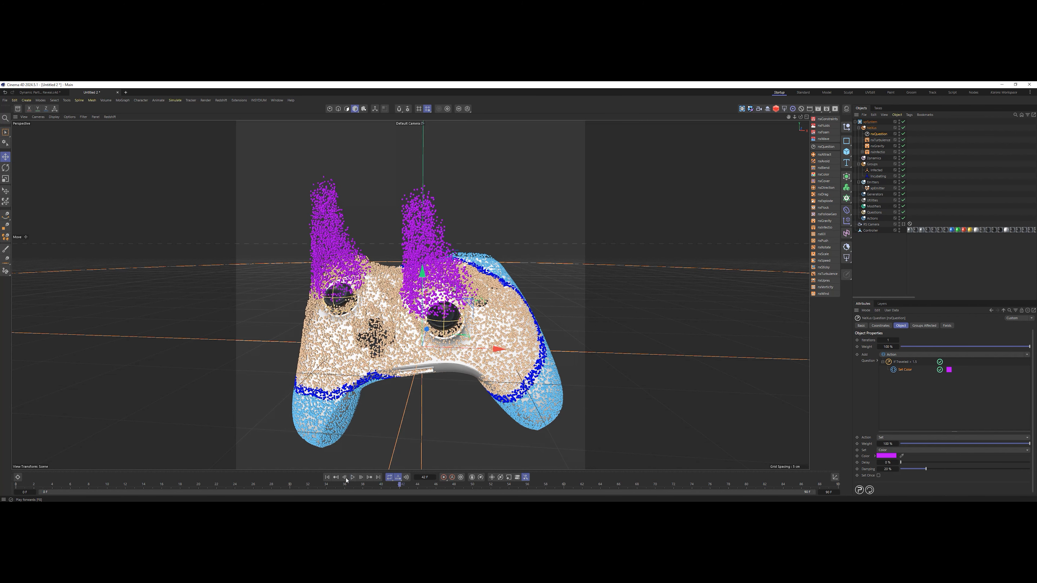
left_click(326, 477)
left_click(353, 477)
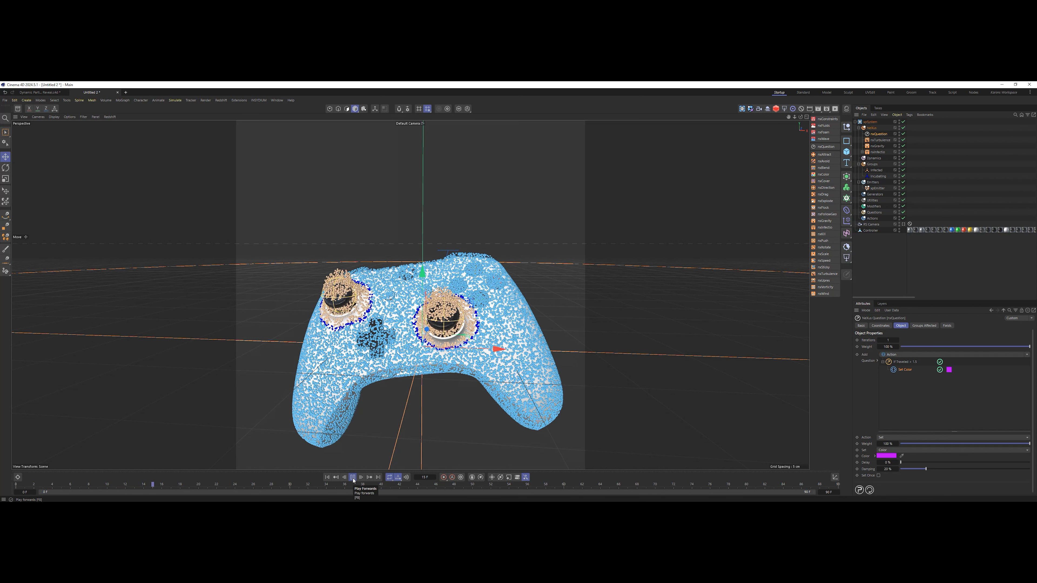
left_click(352, 477)
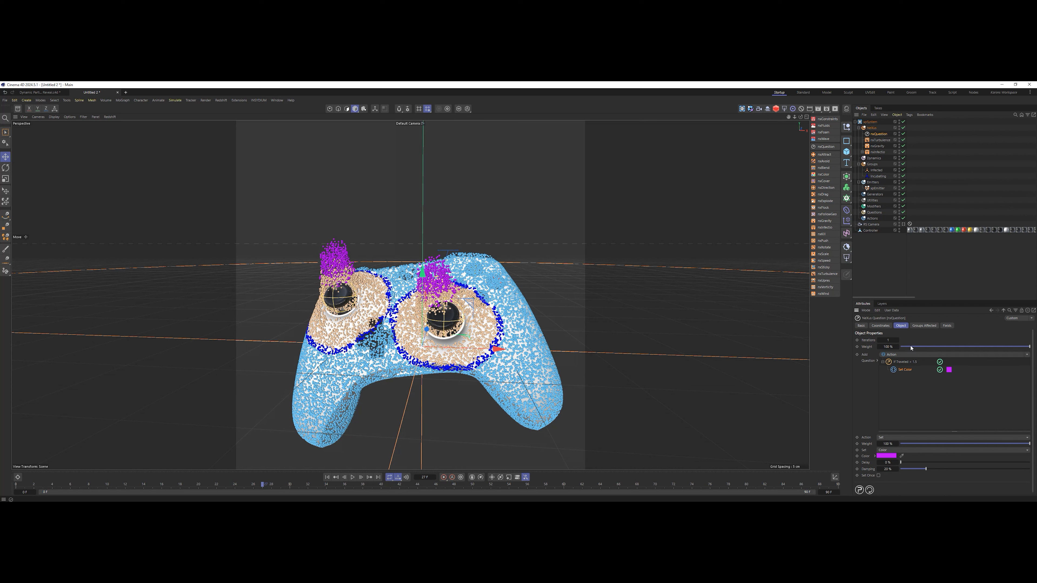
Set the nxQuestion modifier's overall weight to 50% and replay the simulation to inspect the particles above the thumbsticks.
left_click(886, 347)
type("50")
key("Return")
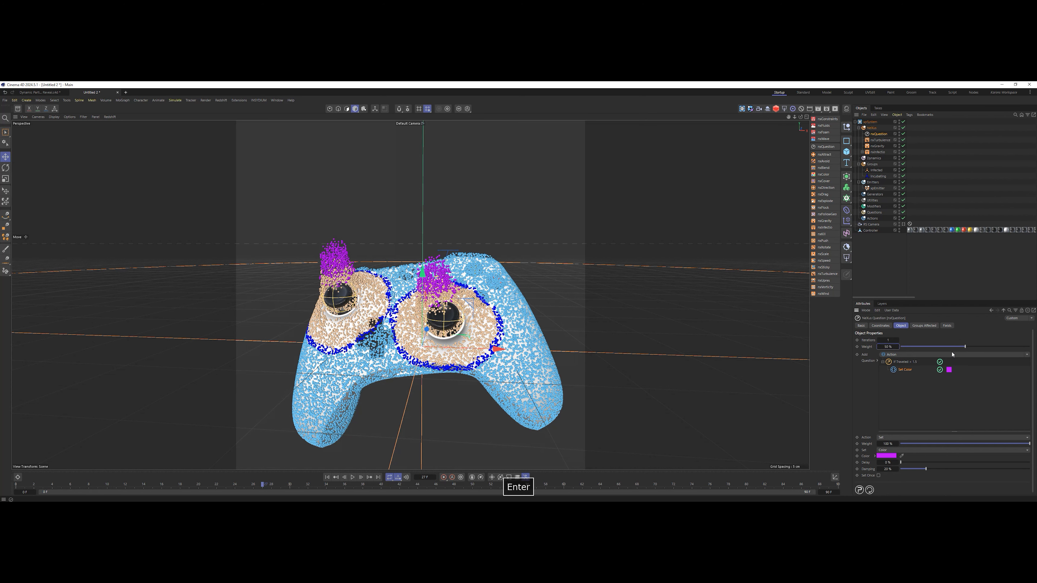
left_click(327, 477)
left_click(352, 477)
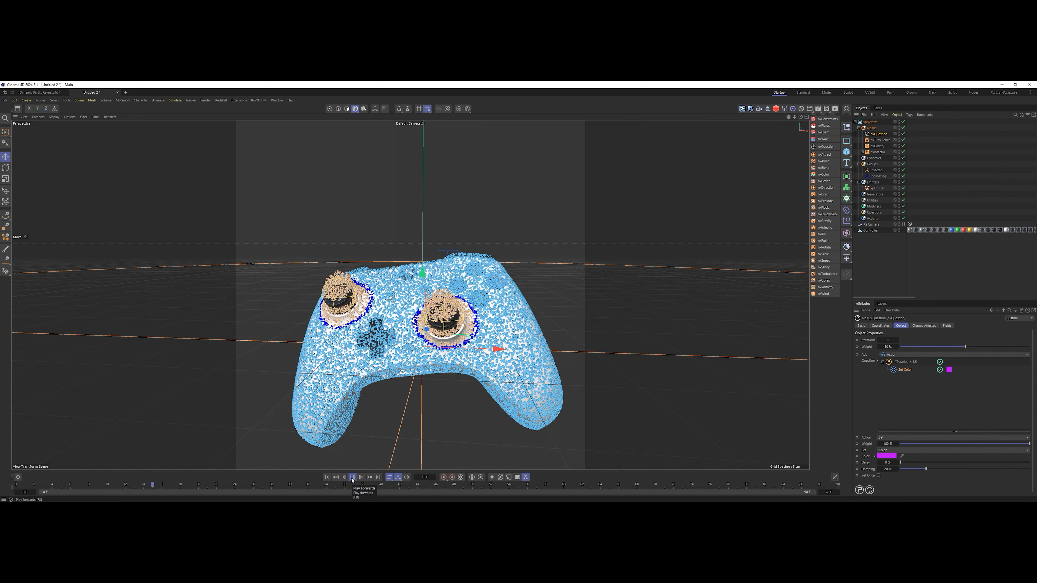
left_click(352, 477)
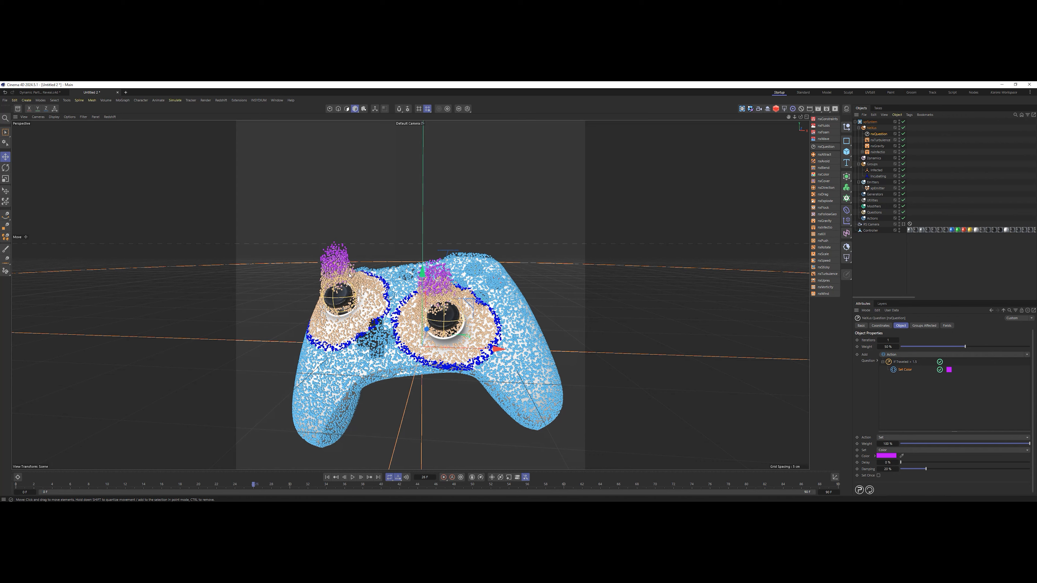
scroll(349, 275, "up", 10)
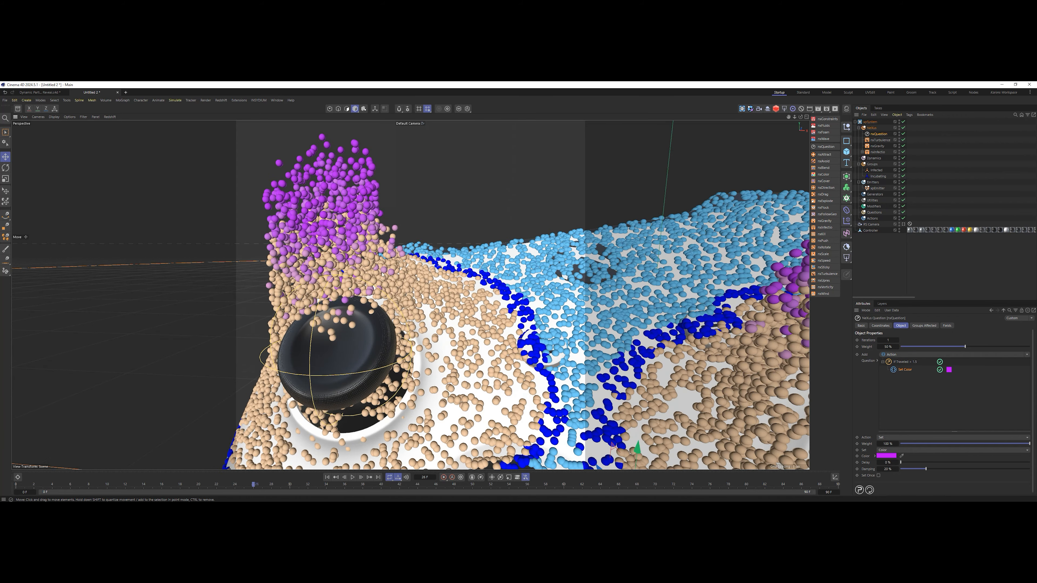
right_click_drag(450, 298, 380, 312, "alt")
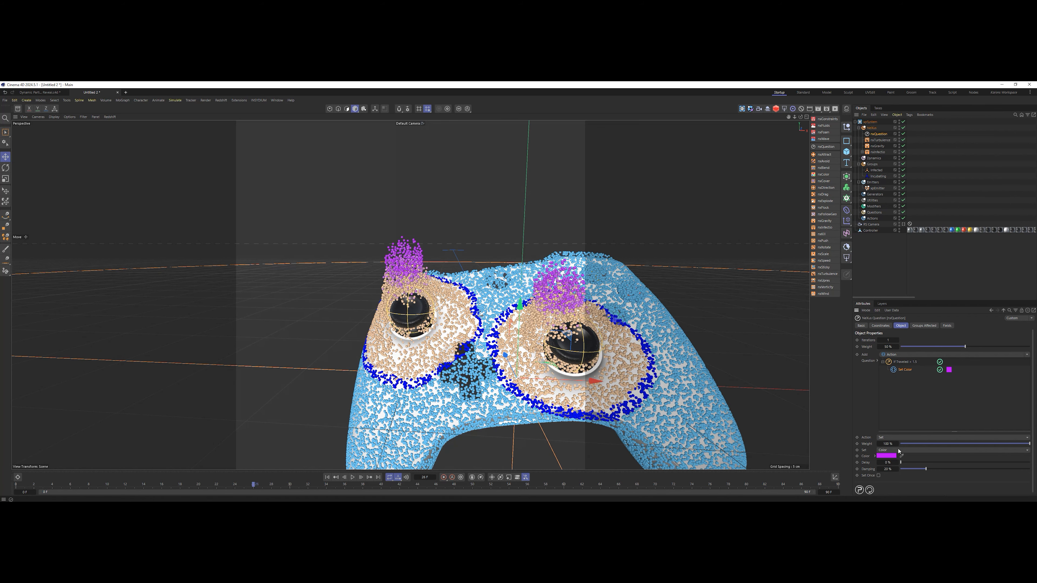
Change the question's Set action from Color to Radius with a value of 0 cm, checking the emitter's particle radius for reference.
left_click(898, 451)
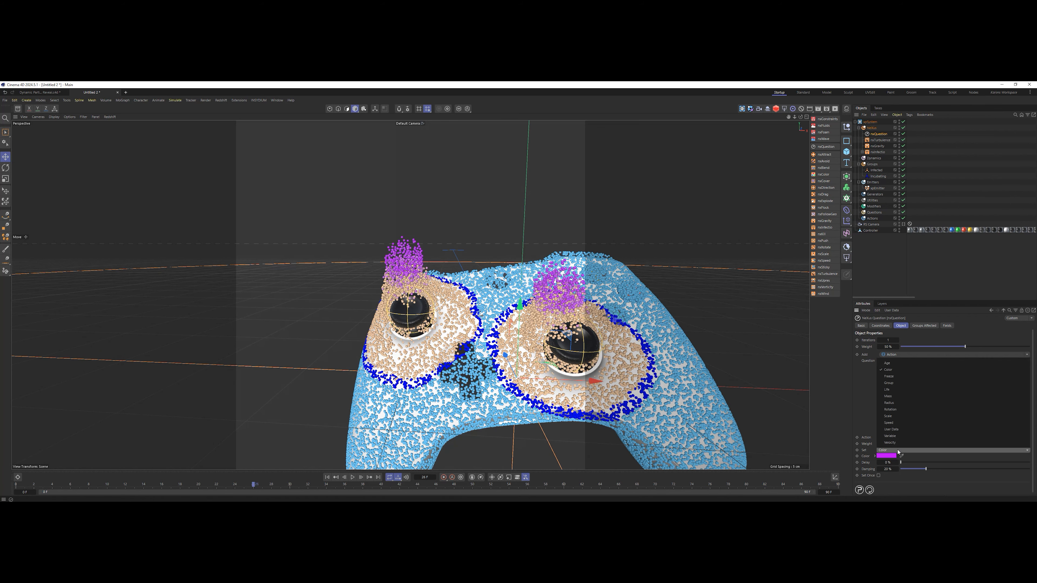
left_click(900, 404)
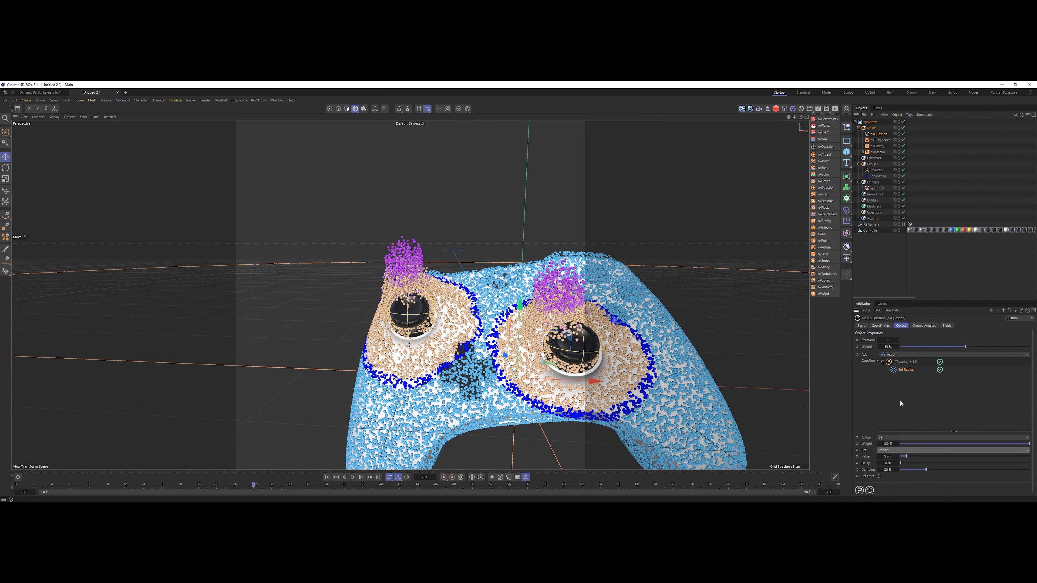
left_click(878, 189)
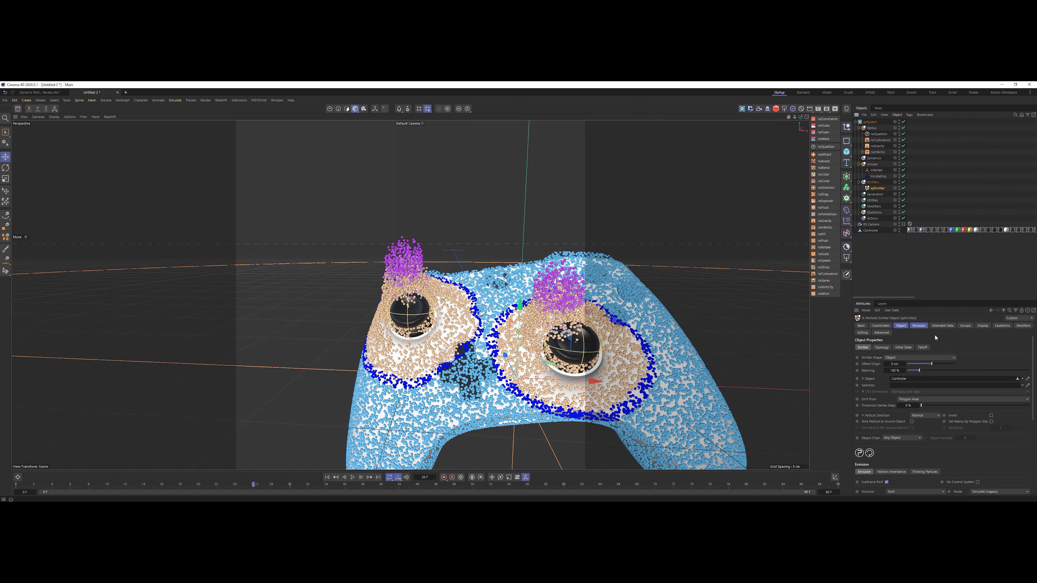
left_click(918, 325)
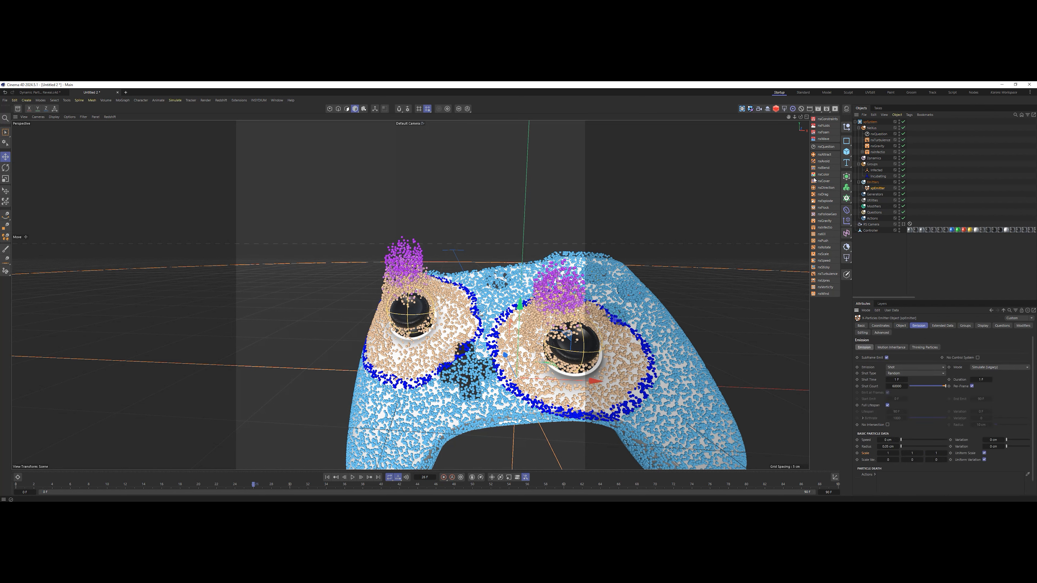
left_click(878, 133)
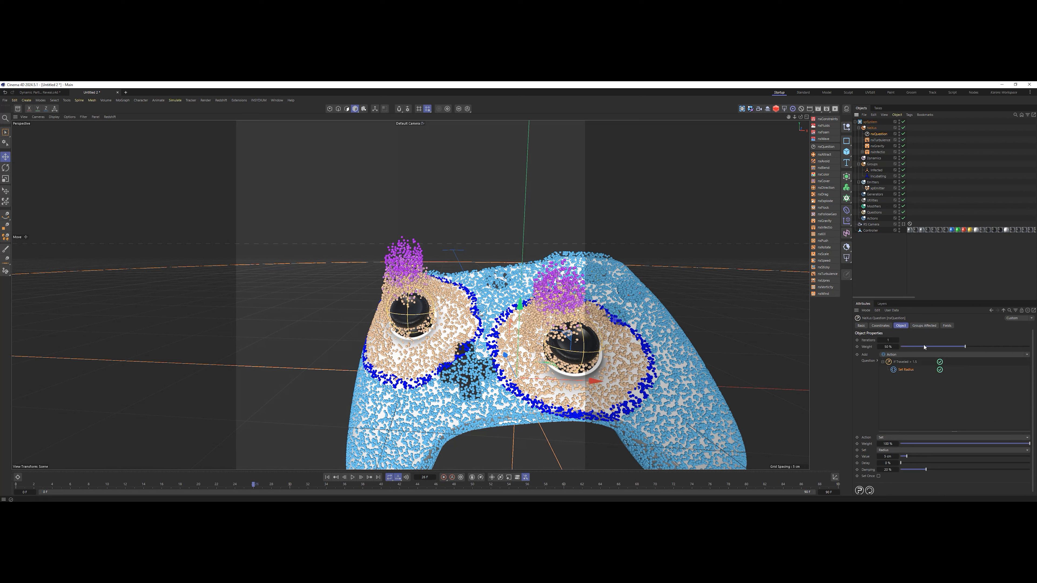
left_click(887, 457)
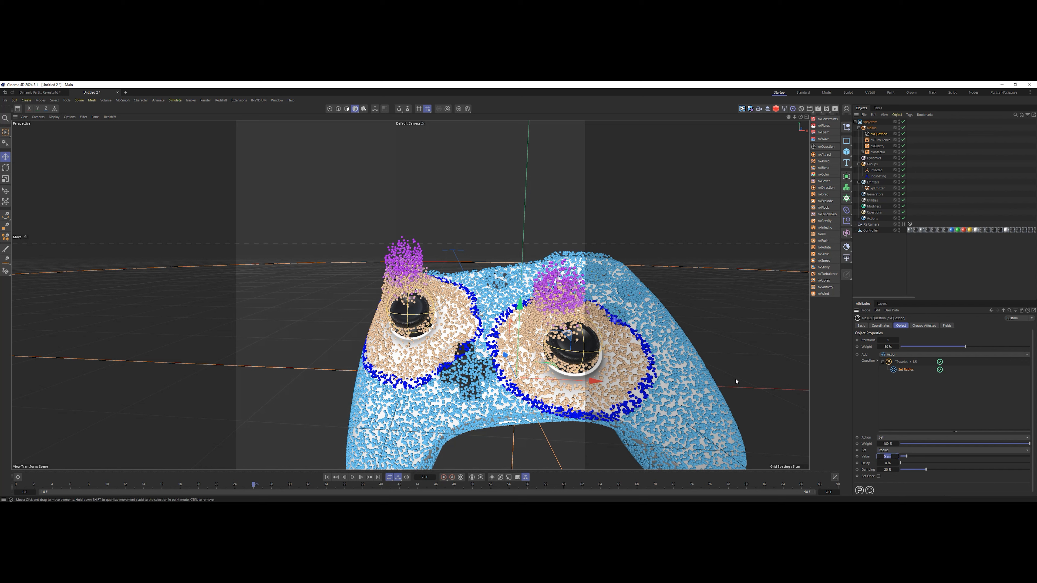
type("0")
key("Return")
Replay the simulation from the start and inspect the shrinking particles around both thumbsticks up close.
left_click(328, 478)
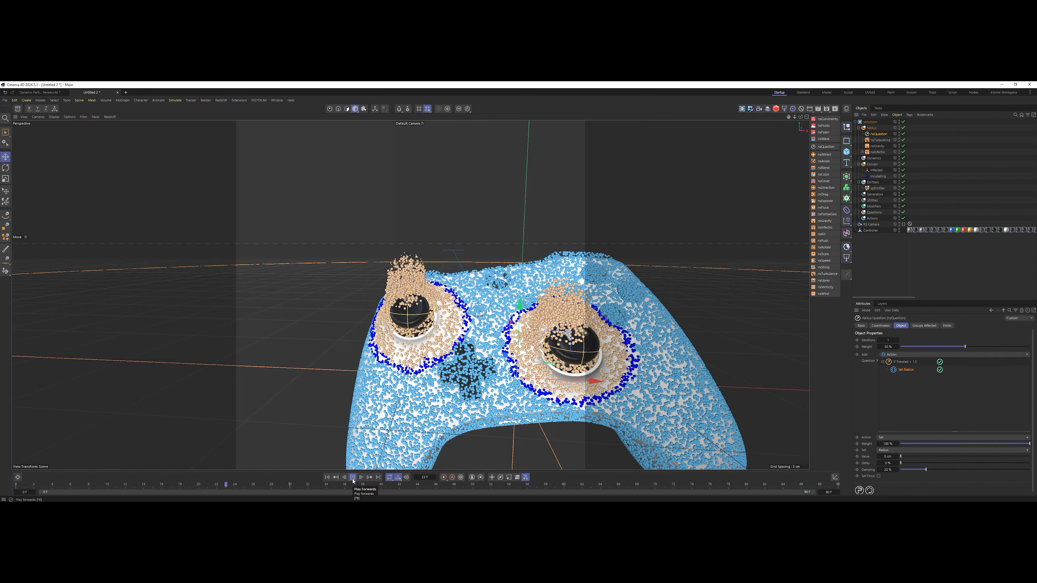
left_click(353, 478)
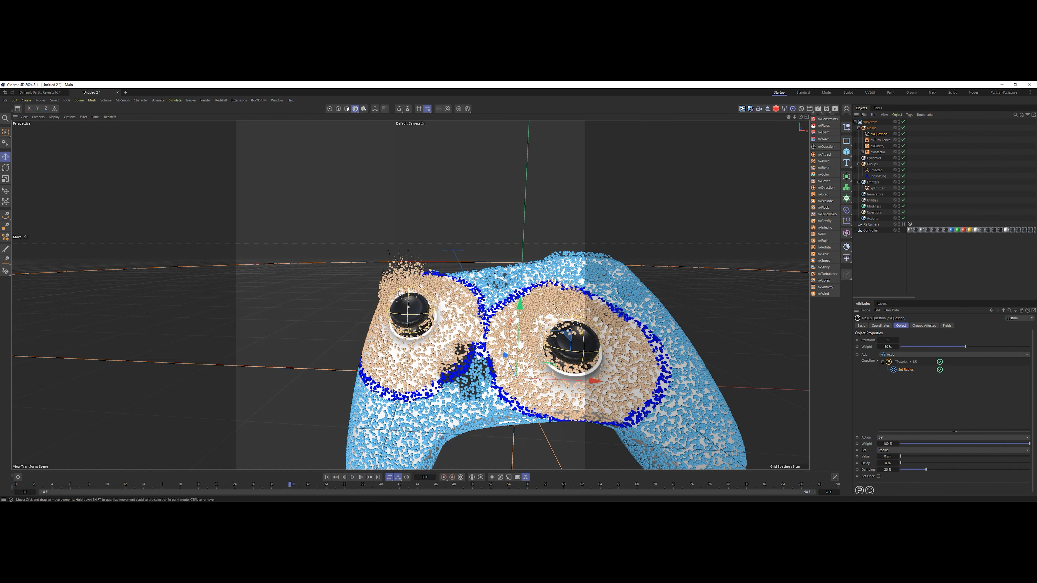
right_click_drag(410, 262, 464, 261, "alt")
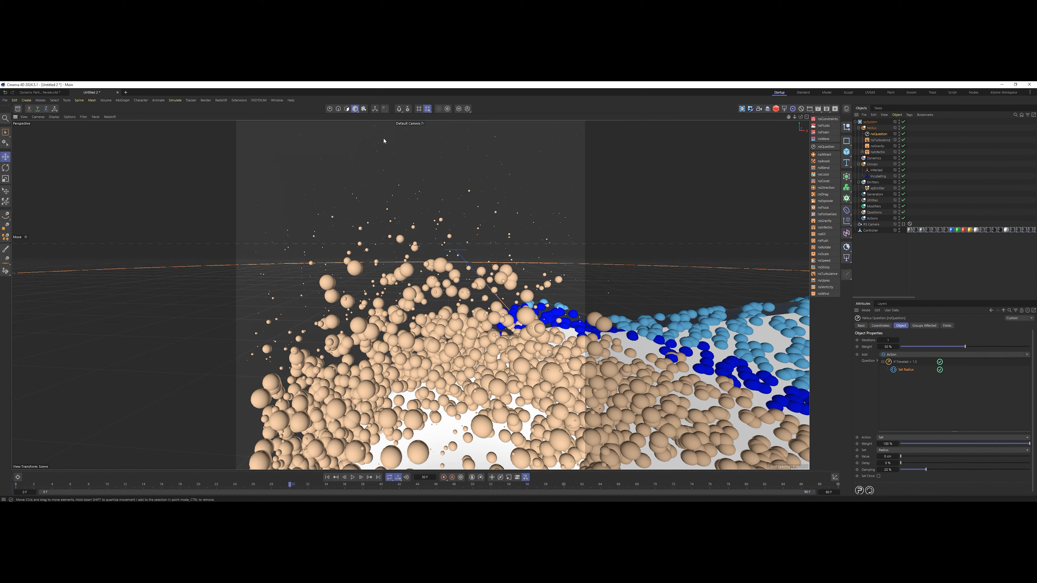
middle_click_drag(400, 155, 399, 179, "alt")
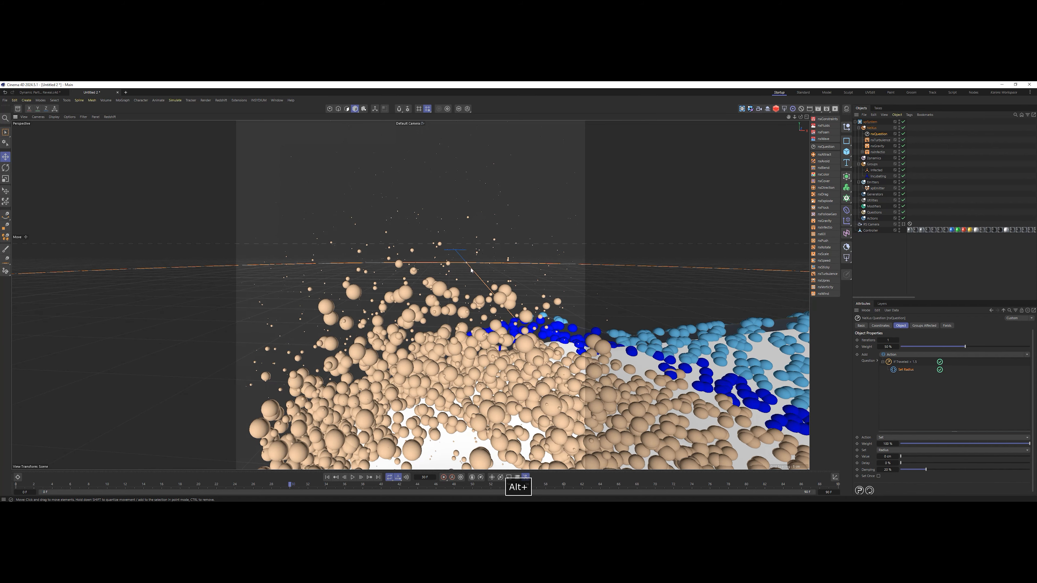
right_click_drag(524, 276, 465, 276, "alt")
left_click_drag(524, 293, 457, 282, "alt")
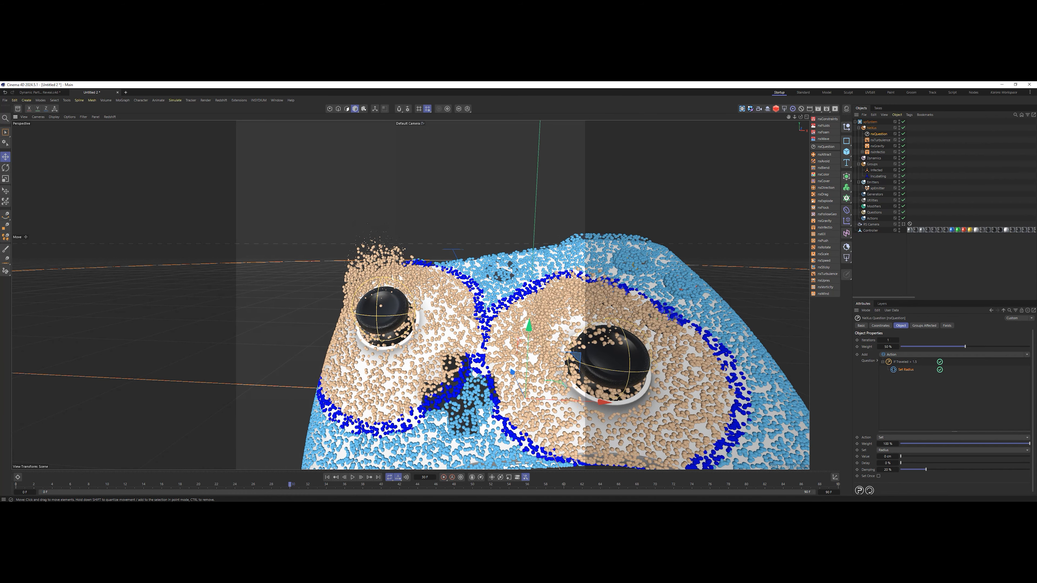
left_click_drag(498, 417, 502, 386, "alt")
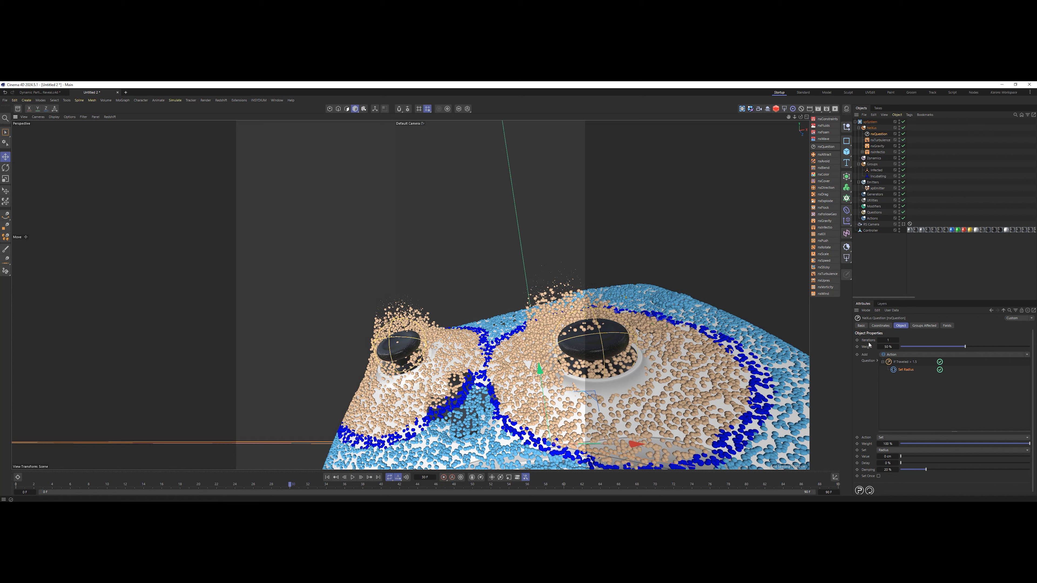
Set the If Traveled condition's value to 3 cm and replay the simulation.
left_click(914, 363)
left_click(943, 449)
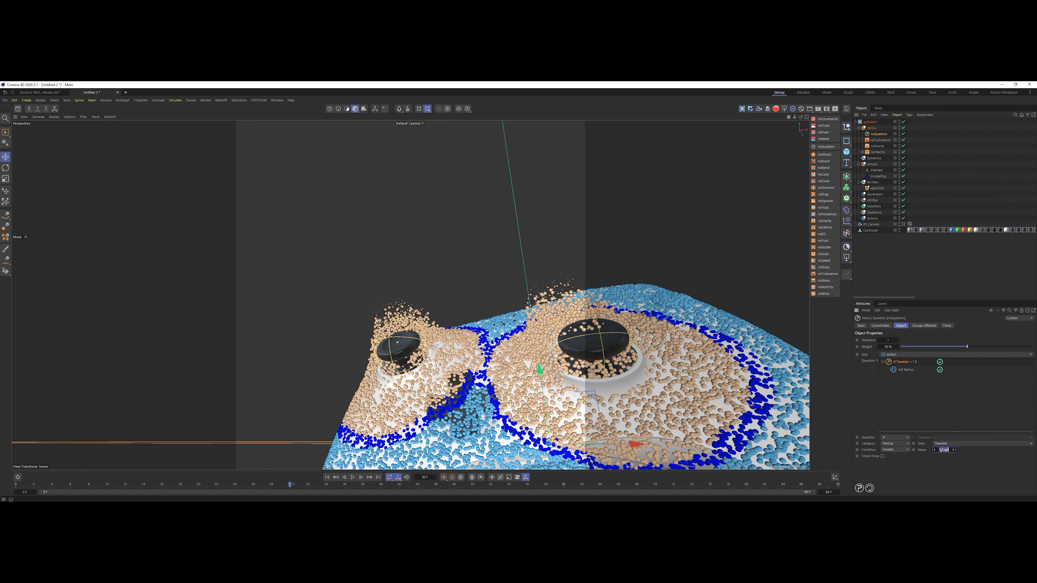
type("3")
key("Return")
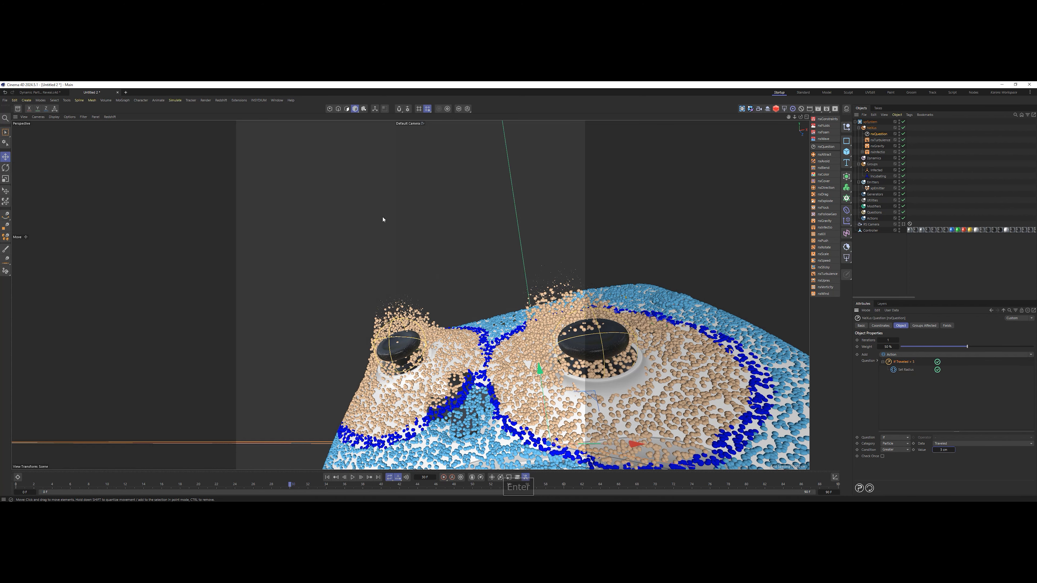
left_click(327, 477)
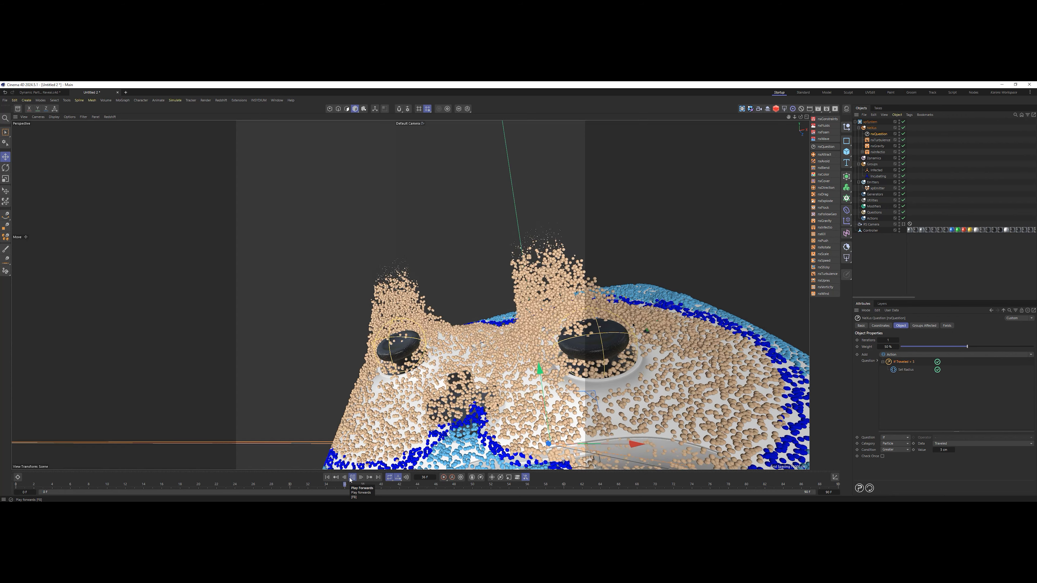
left_click(352, 477)
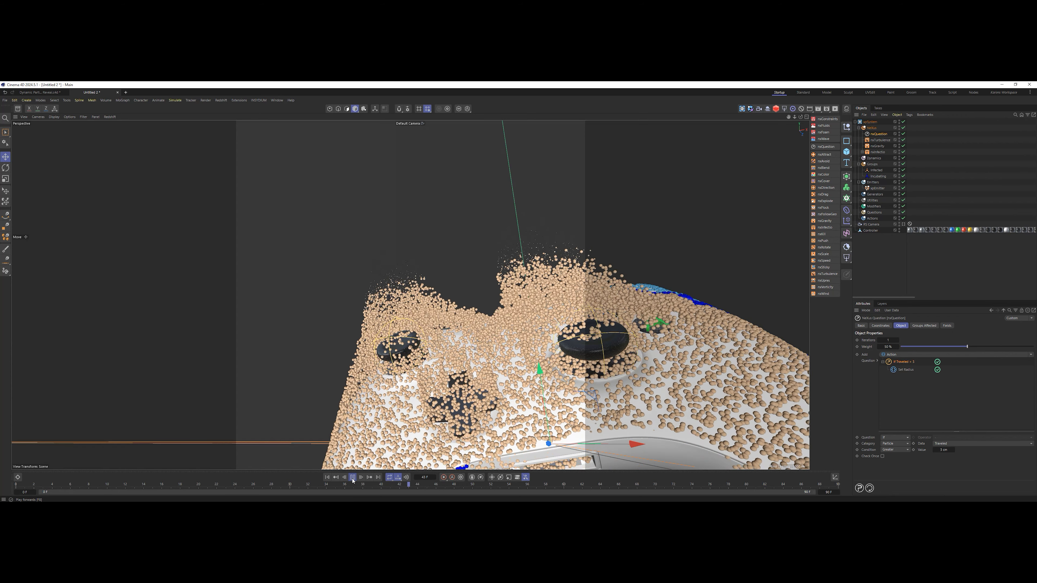
Set the If Traveled condition's value to 1.5 cm and deselect the question modifier.
double_click(947, 449)
type("1.5")
key("Return")
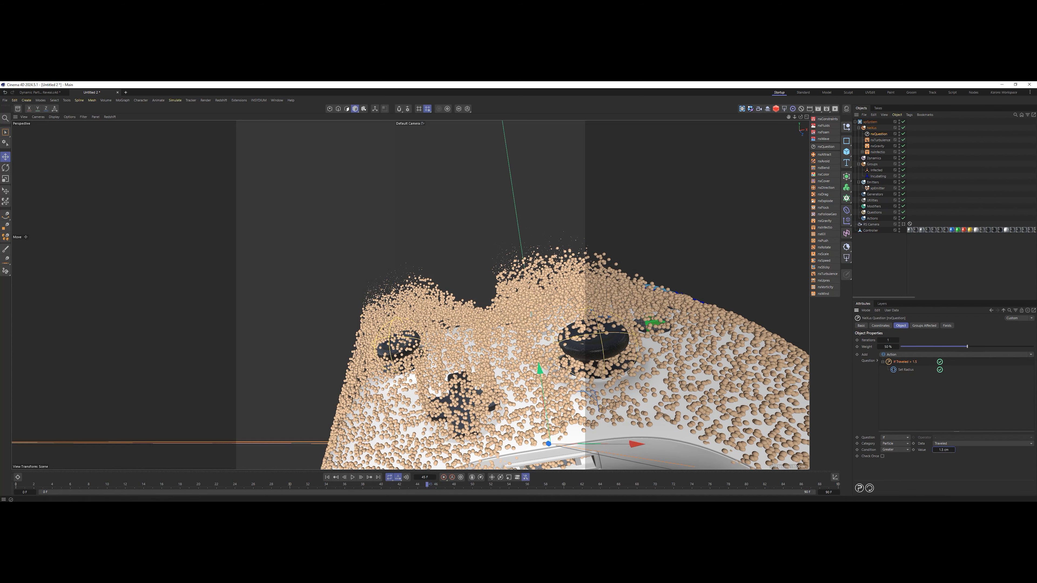
left_click(922, 270)
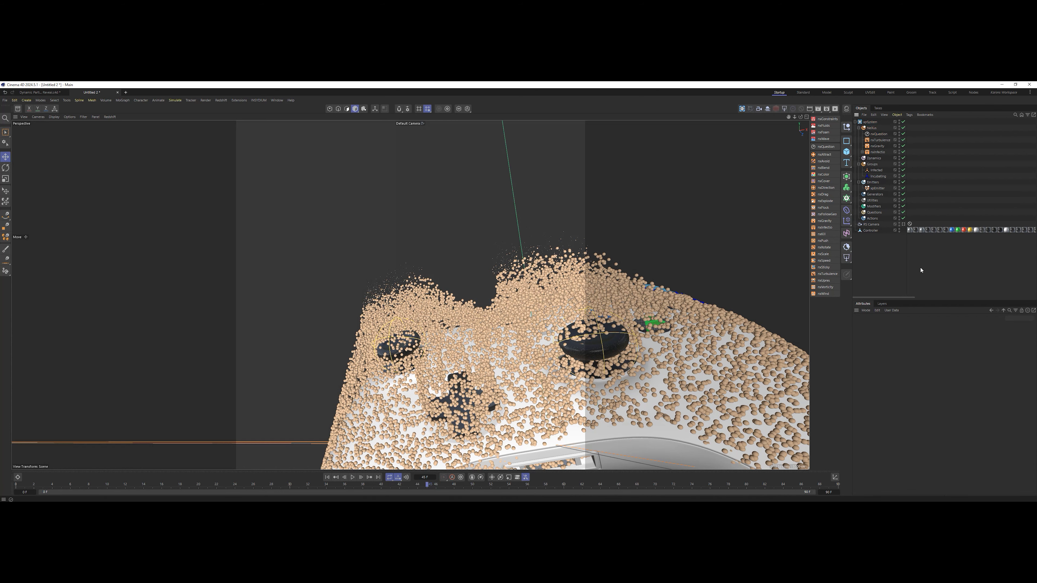
Look through the RS Camera and play the particle simulation from that view.
left_click(903, 225)
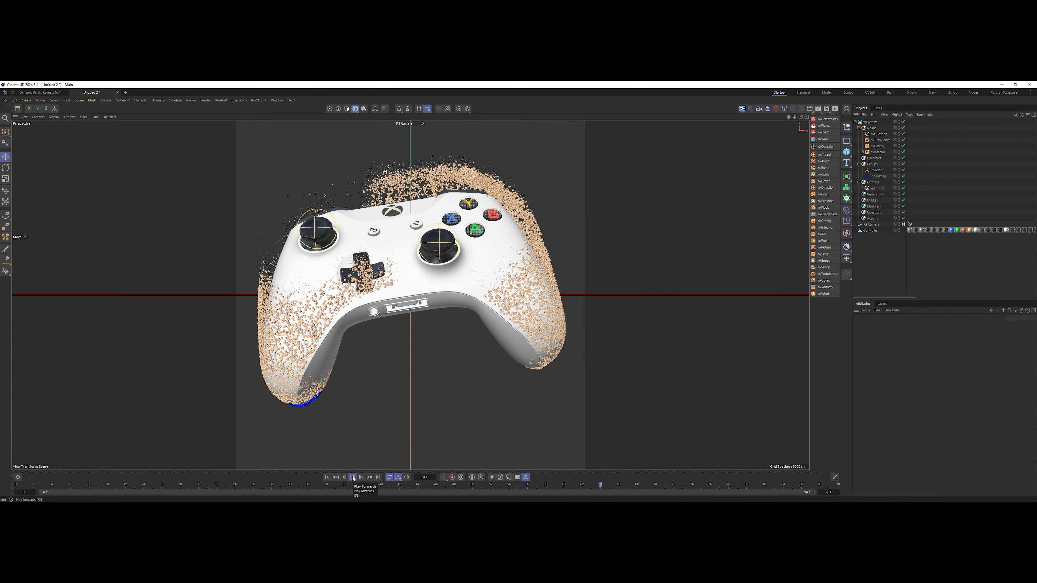
left_click(352, 477)
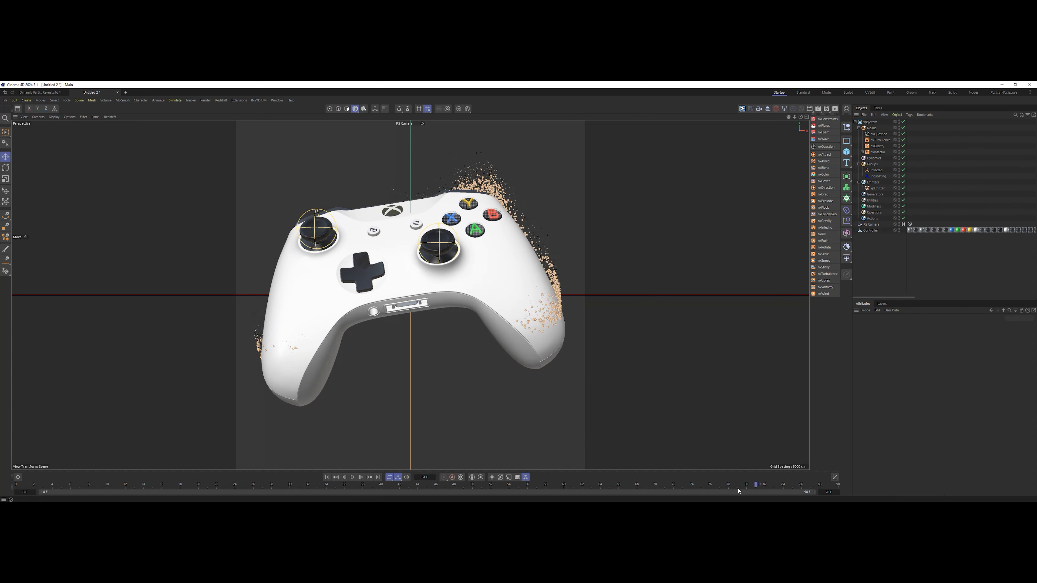
left_click(353, 477)
left_click(354, 480)
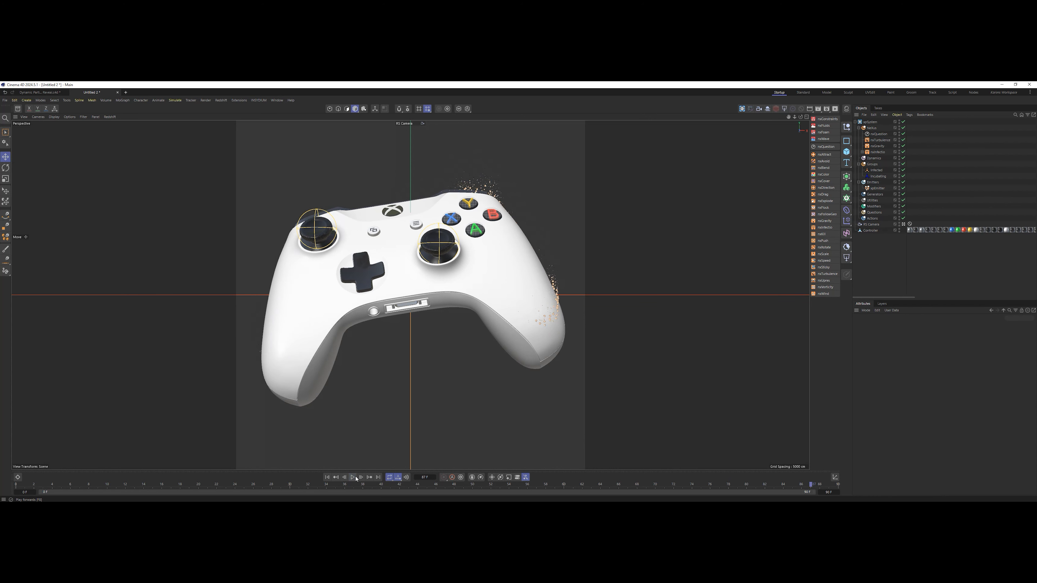
Extend the animation's end frame to 250 and play through the longer timeline.
left_click(830, 492)
type("250")
key("Return")
left_click(353, 478)
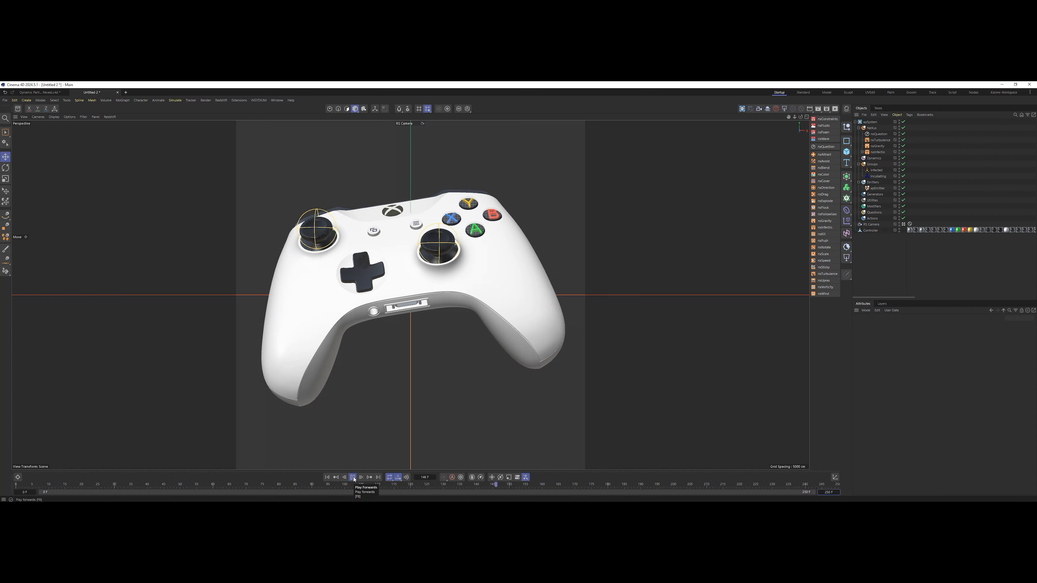
left_click(353, 477)
Add a plane to the scene and rotate it upright to form a backdrop for the controller.
left_click(847, 151)
left_click(868, 173)
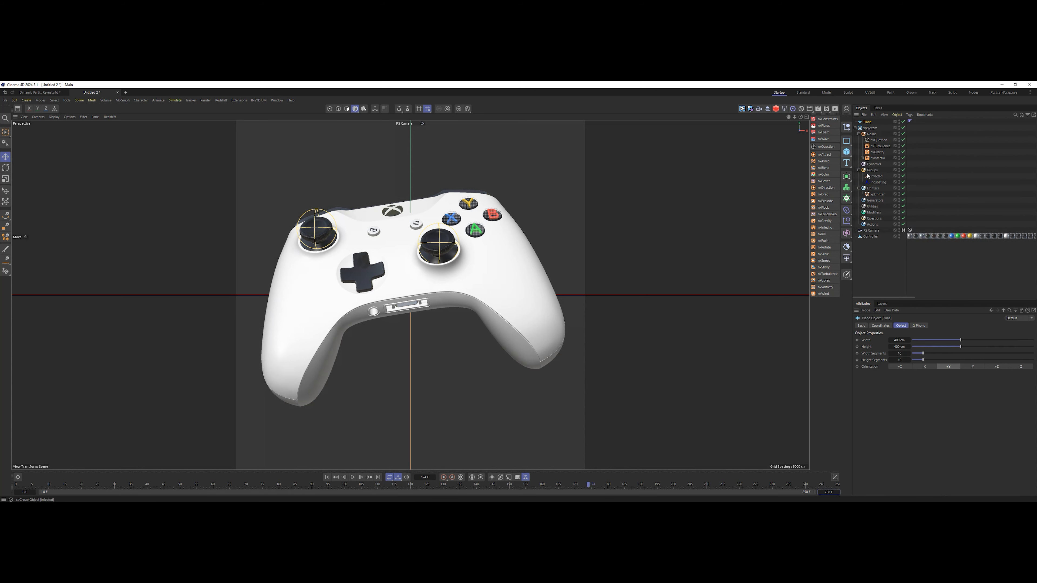
key("r")
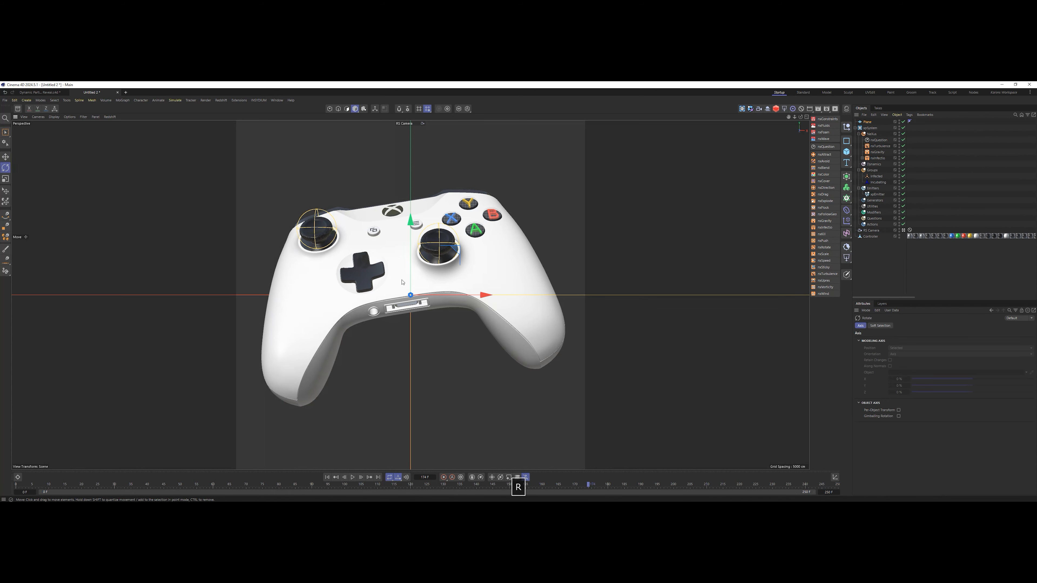
left_click_drag(412, 294, 413, 335)
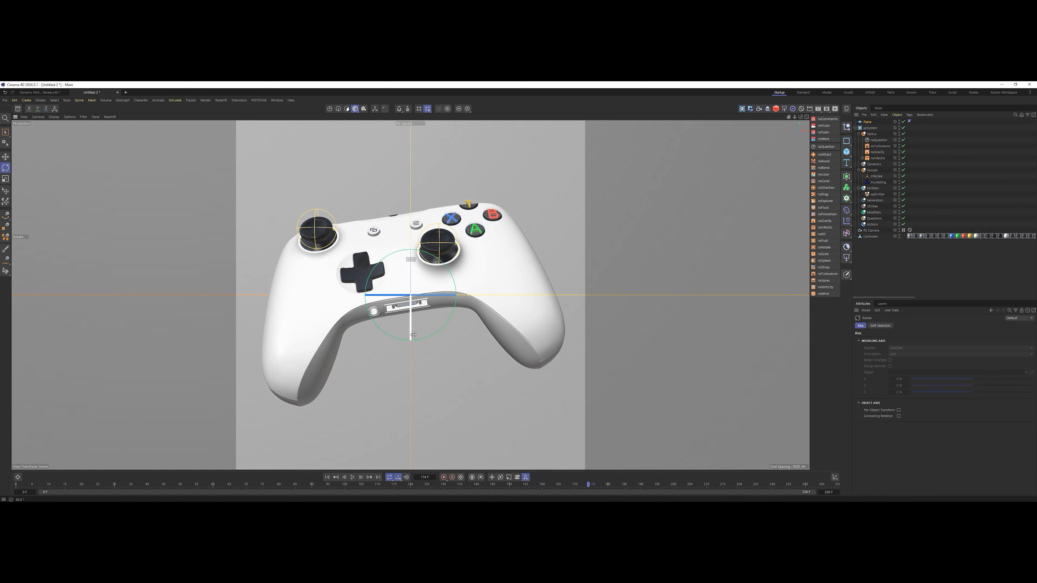
Move the backdrop plane back in an orthographic view so it sits behind the controller, and return to the camera view.
middle_click(428, 323)
middle_click(582, 203)
right_click_drag(589, 243, 581, 329, "alt")
key("e")
left_click_drag(611, 308, 607, 240)
middle_click(298, 238)
middle_click(298, 237)
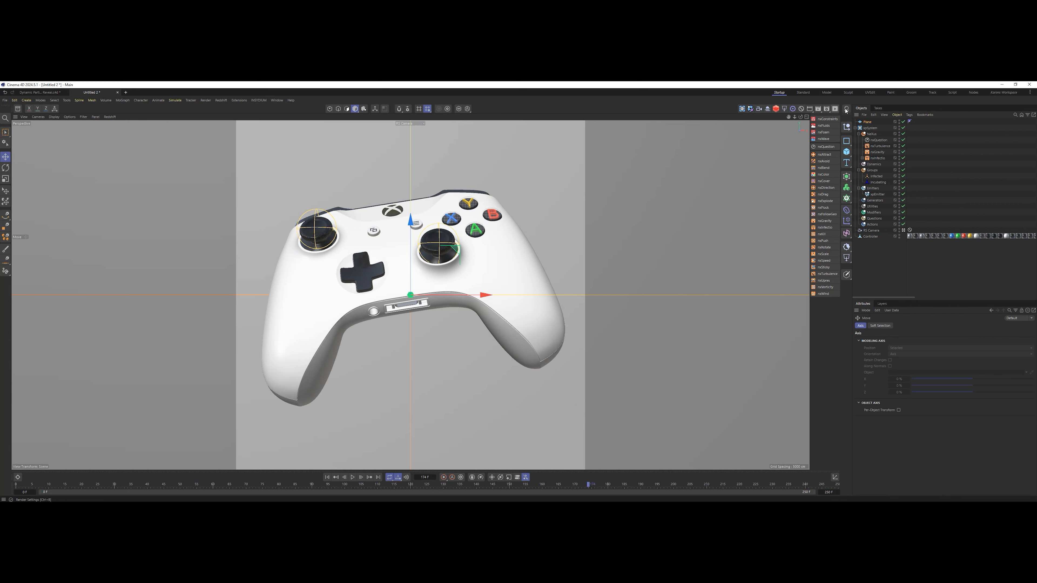
Open the Redshift RenderView, dock it beside the viewport and start the live render.
left_click(835, 108)
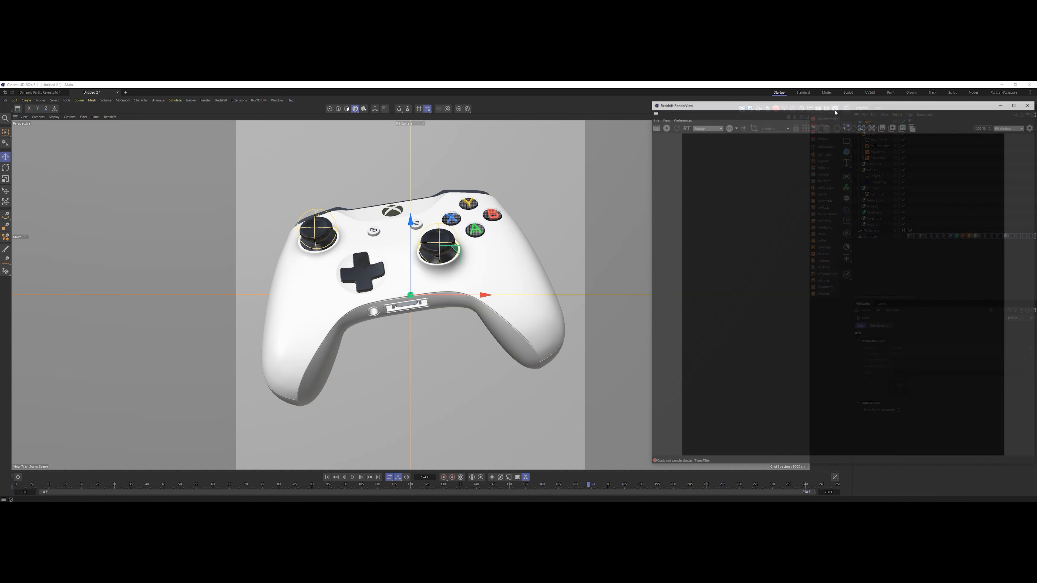
left_click_drag(654, 112, 51, 152)
left_click(26, 137)
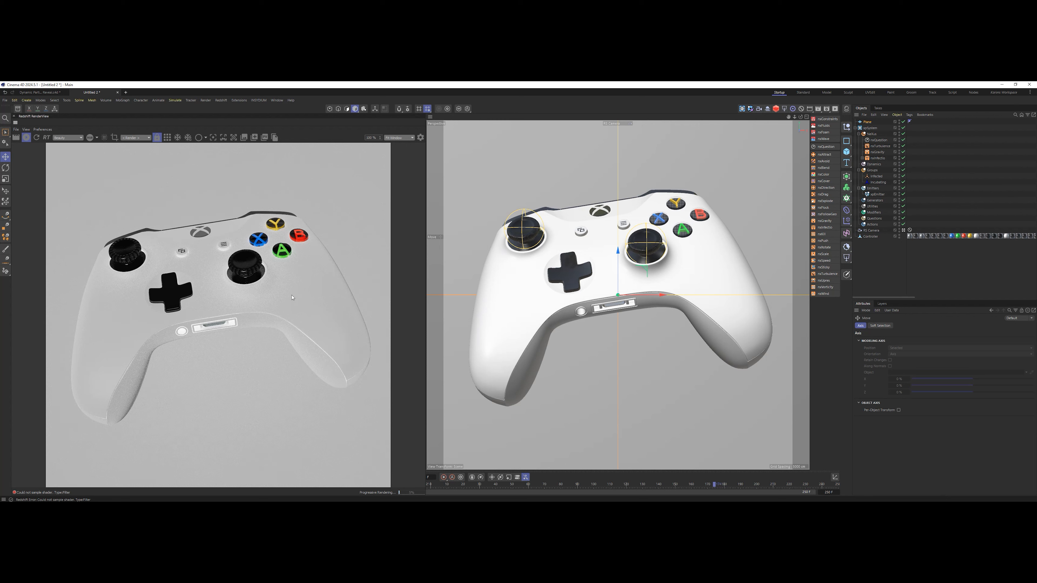
Add a Redshift area light with a target tag and set the Controller as its target object.
left_click(780, 111)
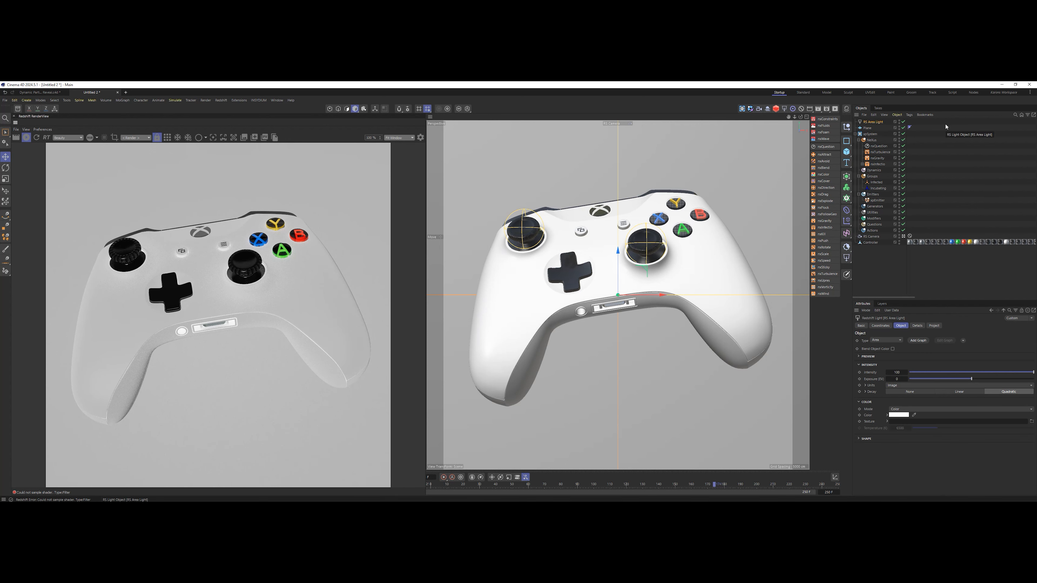
left_click(963, 340)
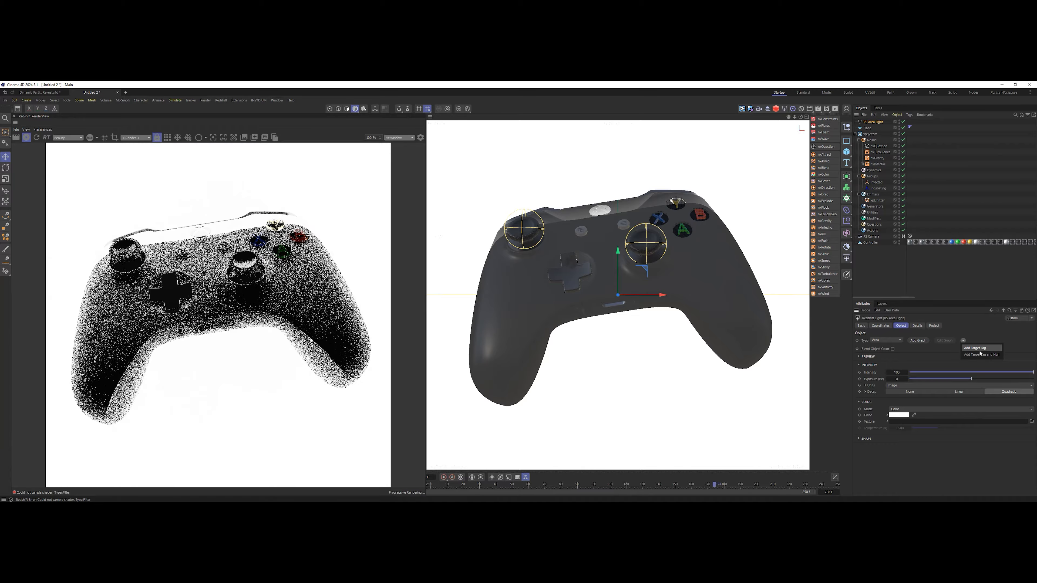
left_click(983, 350)
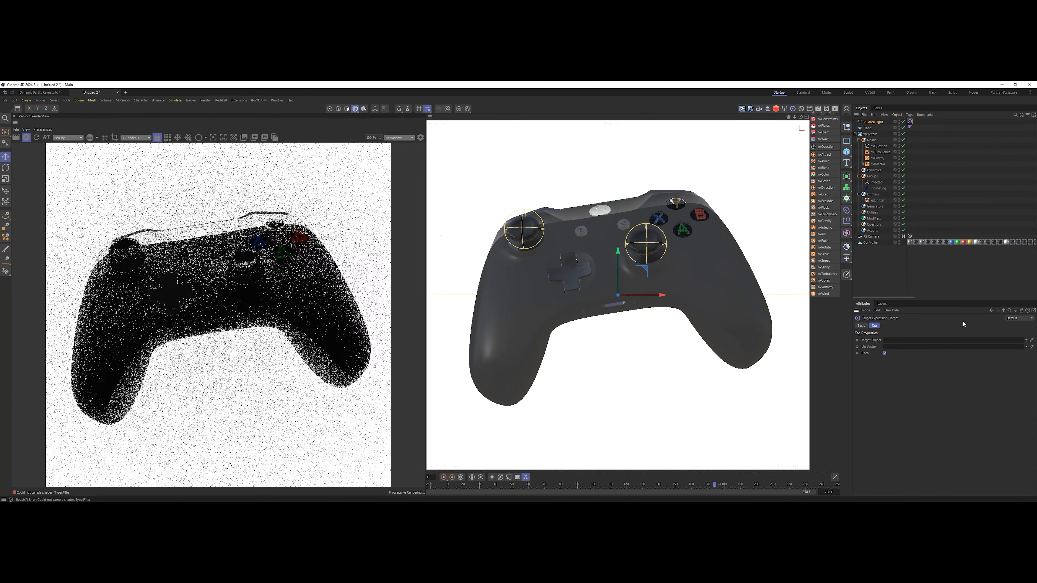
left_click_drag(894, 344, 895, 343)
Position the area light in the top and front orthographic views so it sits in front, above and to one side of the controller.
middle_click(698, 270)
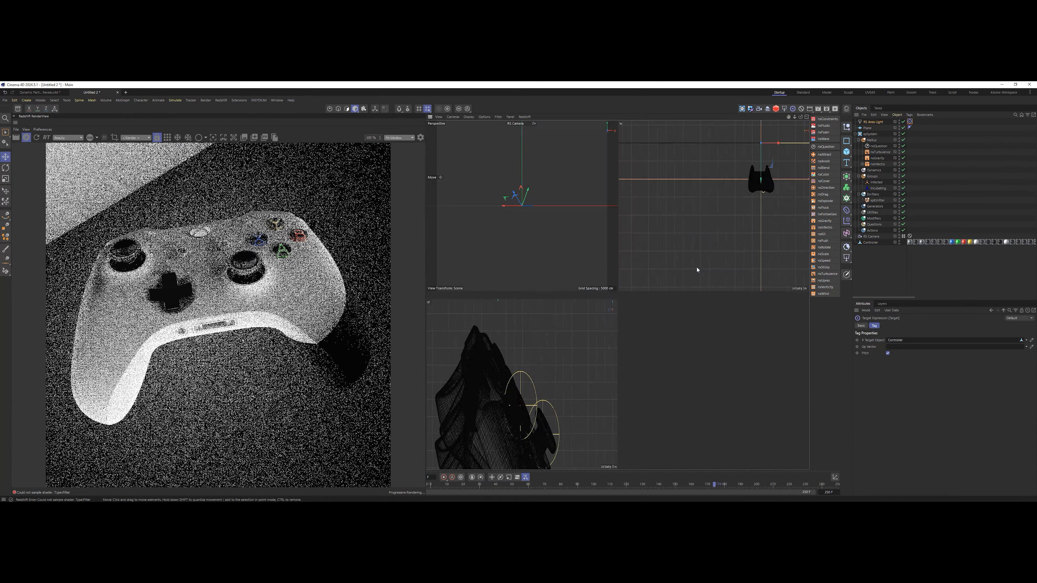
middle_click(736, 216)
right_click_drag(771, 223, 760, 257, "alt")
middle_click_drag(760, 257, 605, 272, "alt")
key("e")
left_click_drag(726, 281, 786, 326)
middle_click(707, 322)
mouse_move(726, 367)
left_mouse_down()
mouse_move(723, 354)
mouse_move(737, 373)
left_mouse_up()
Shrink the area light using its edges in the front and top views.
scroll(725, 361, "up", 5)
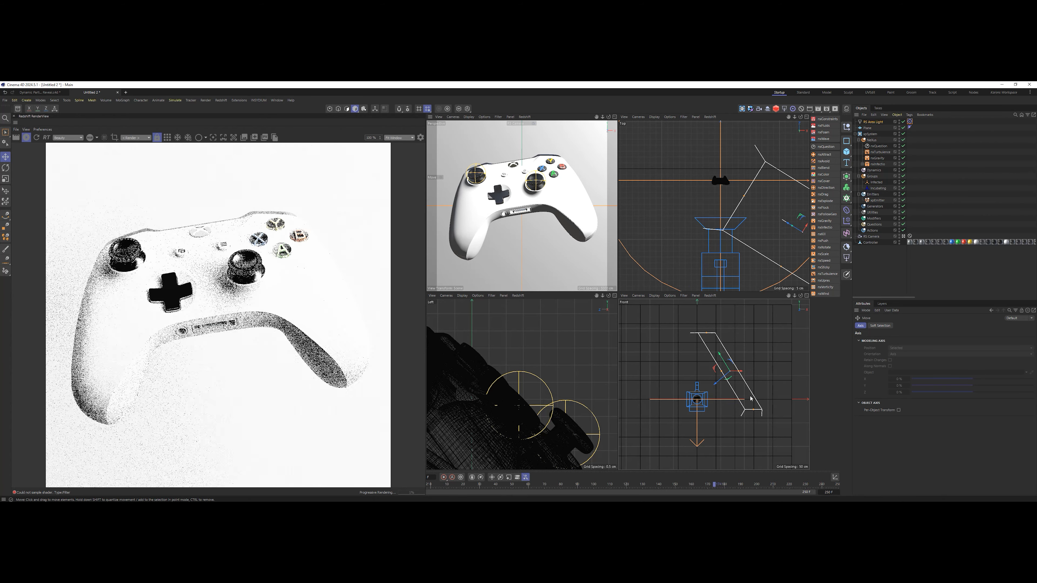
left_click_drag(753, 409, 740, 388)
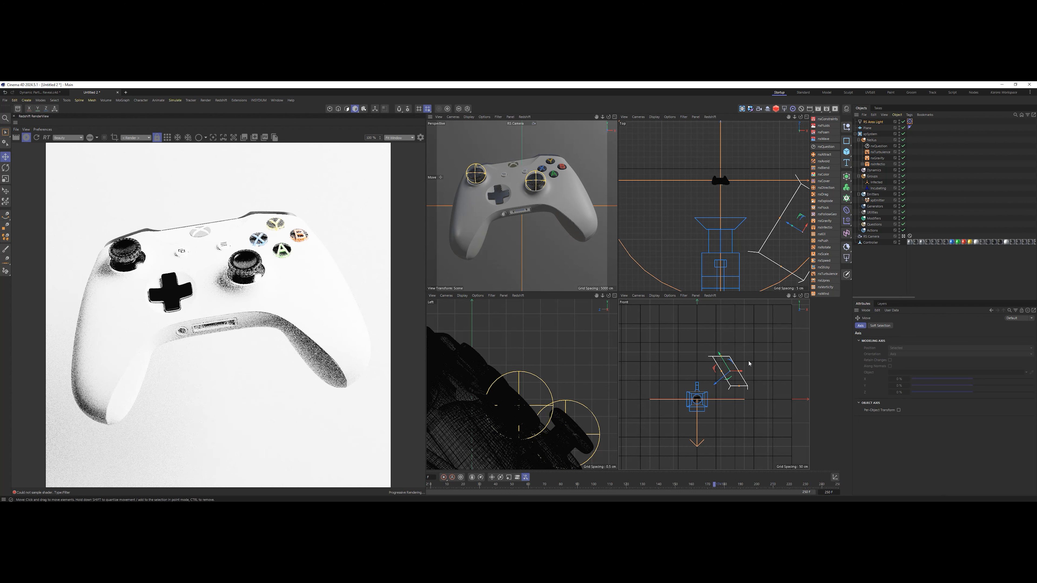
middle_click_drag(777, 211, 751, 211, "alt")
left_click_drag(753, 217, 794, 204)
Lower the area light's intensity to 10 as a test, and settle on an intensity of 20.
left_click(874, 122)
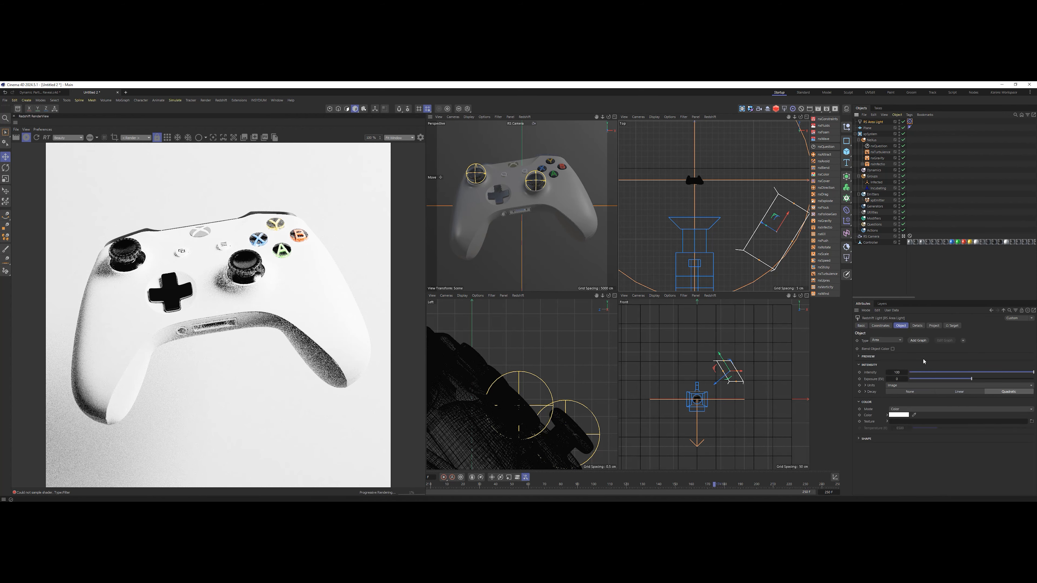
double_click(897, 373)
type("10")
key("Return")
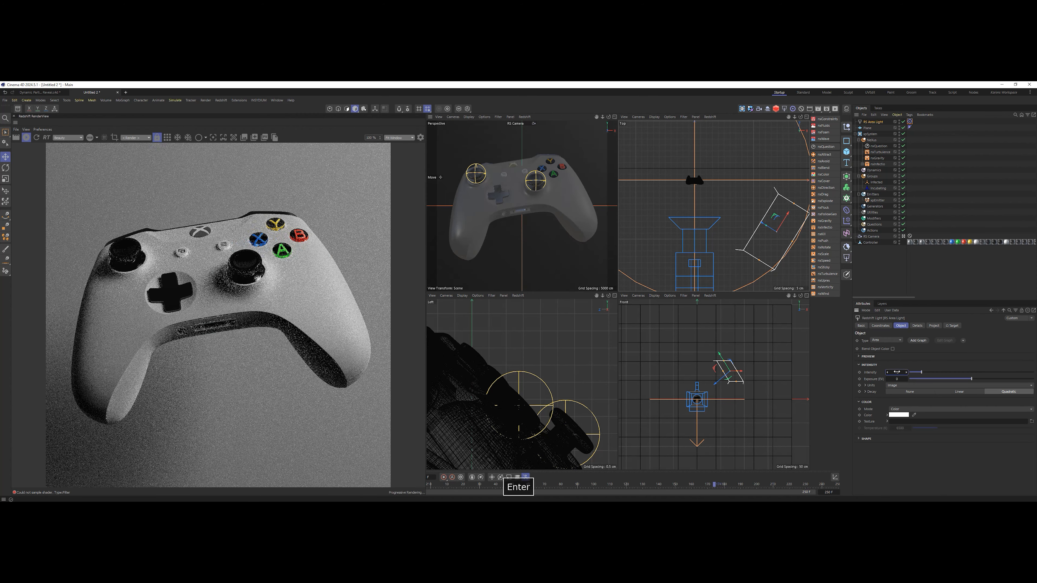
type("0")
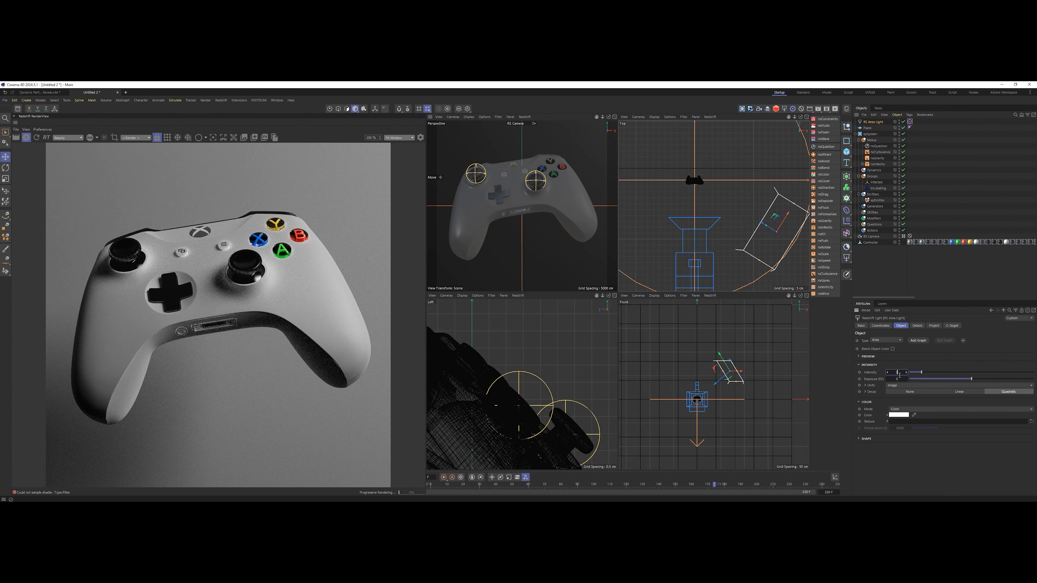
type("0")
key("Return")
type("20")
key("Return")
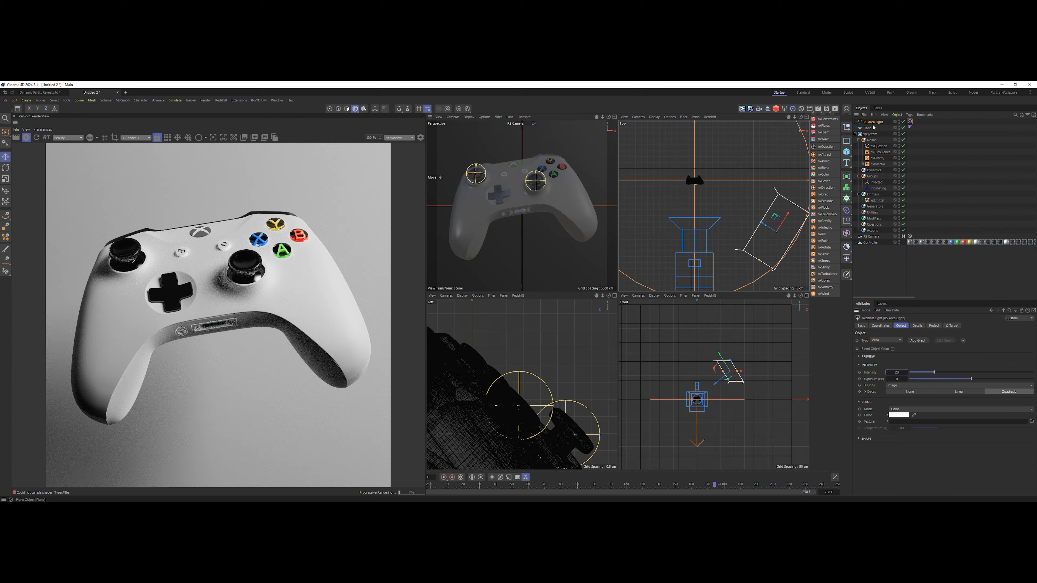
Try the area light below the controller in the front view and undo the move.
key("e")
left_click_drag(732, 363, 730, 415)
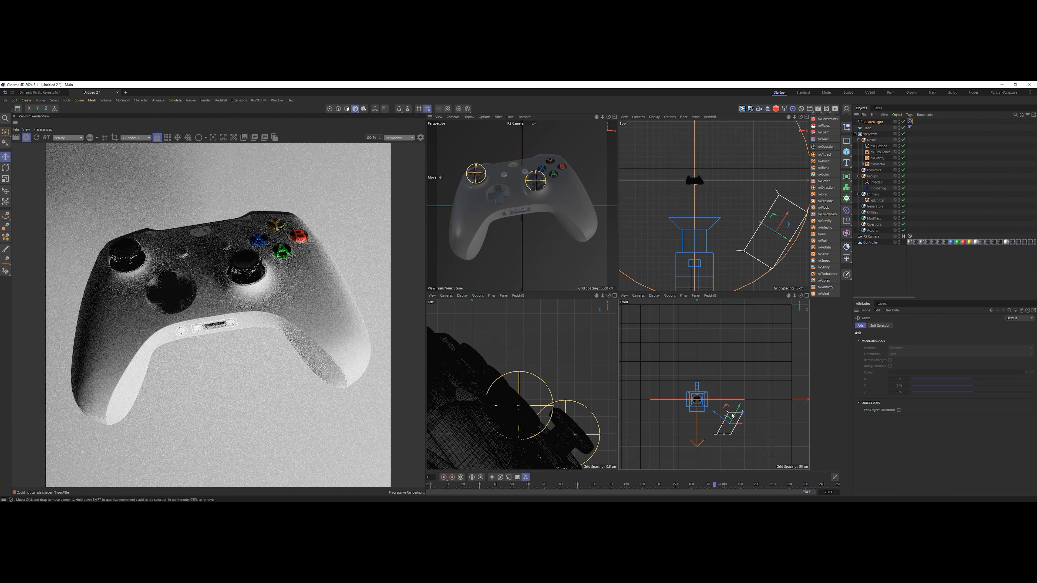
key("ctrl+z")
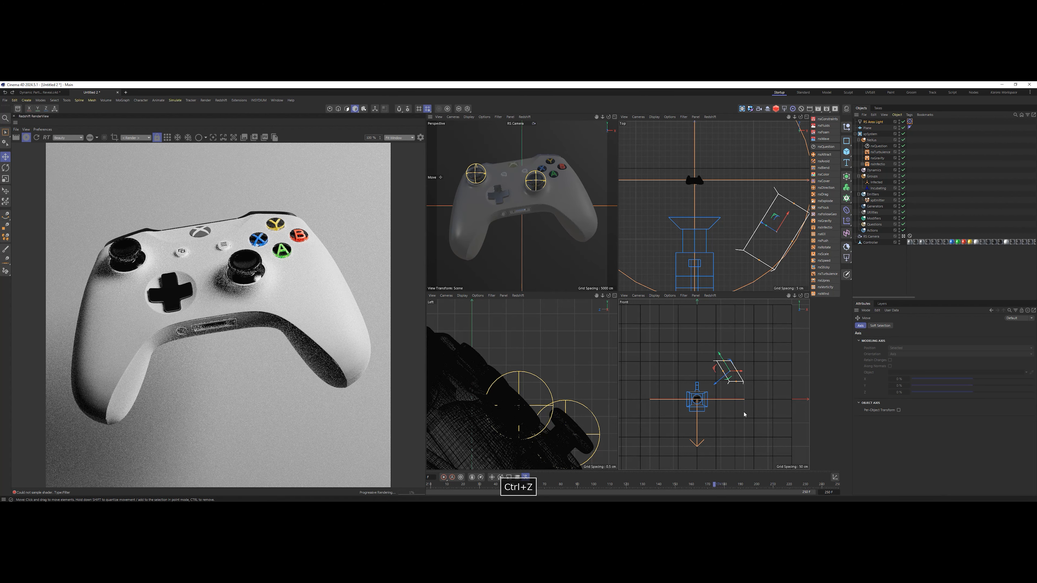
Duplicate the area light and disable the original one.
left_click(877, 123)
key("ctrl+c")
key("ctrl+v")
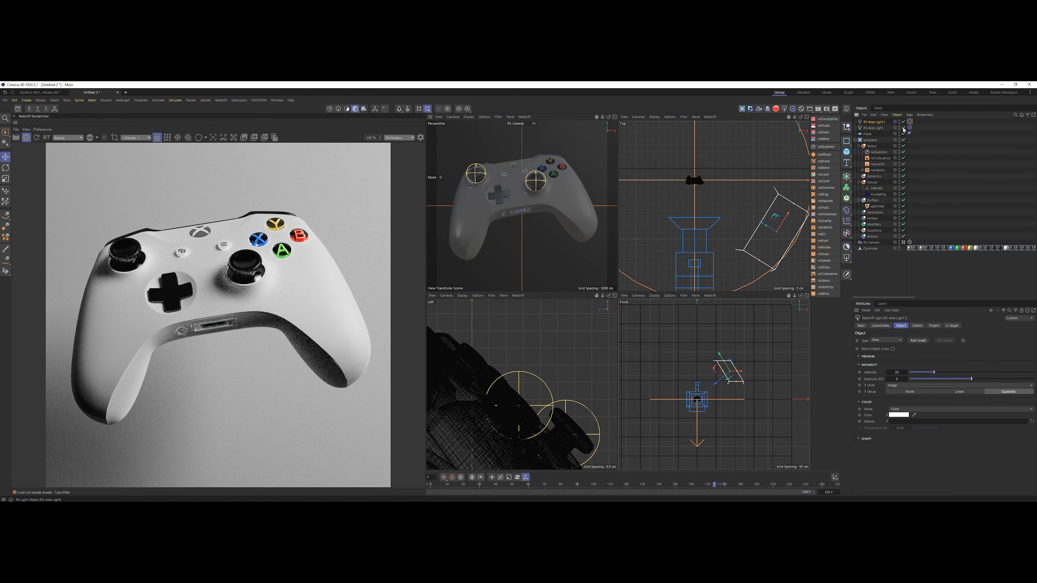
left_click(902, 128)
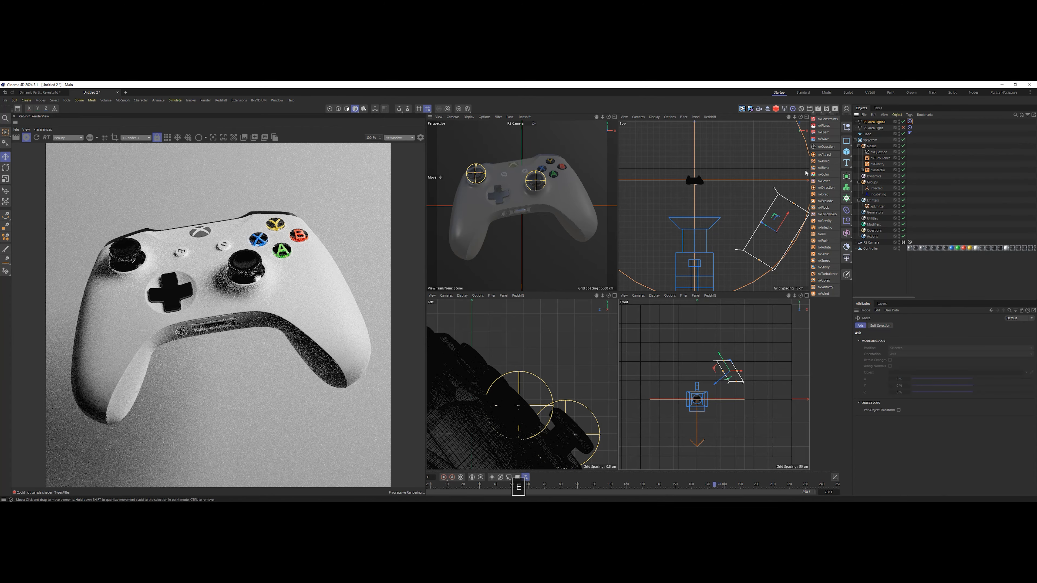
Move the duplicated area light to the opposite side of the controller and reduce its height in the front view.
left_click(872, 122)
left_click_drag(773, 216, 636, 167)
left_click_drag(679, 386, 673, 377)
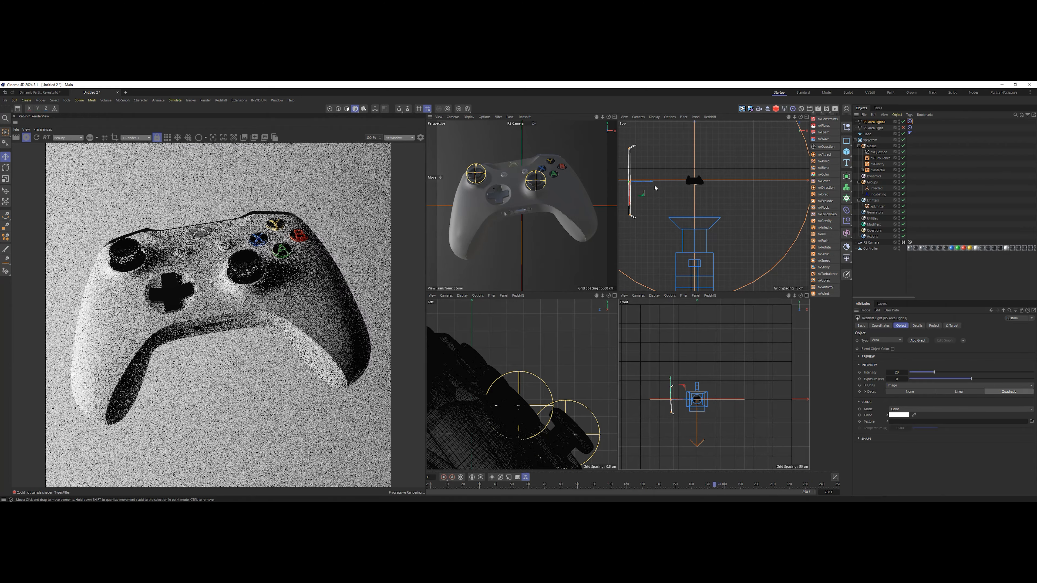
scroll(671, 392, "up", 5)
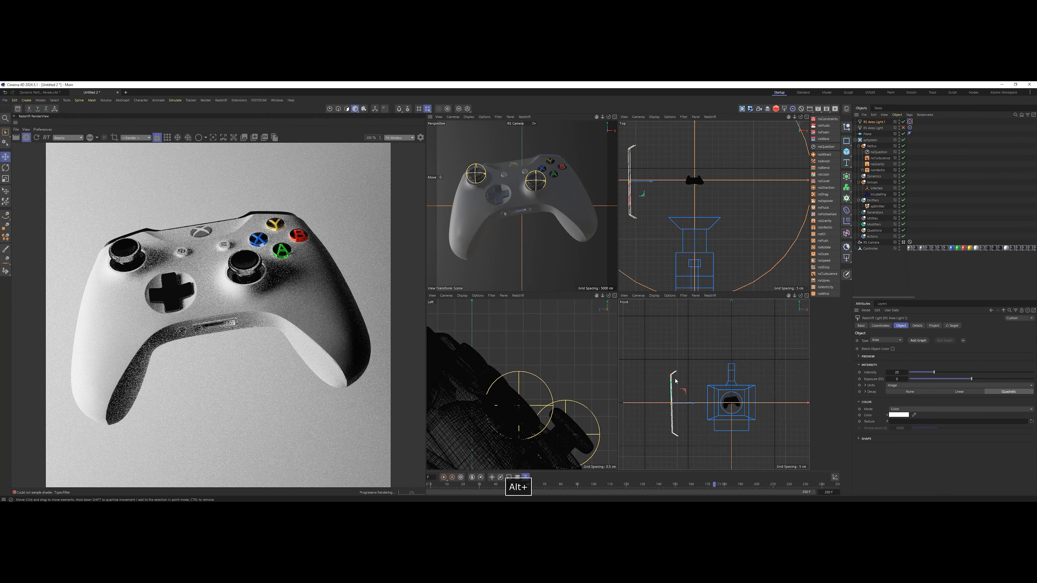
left_click_drag(671, 378, 672, 390)
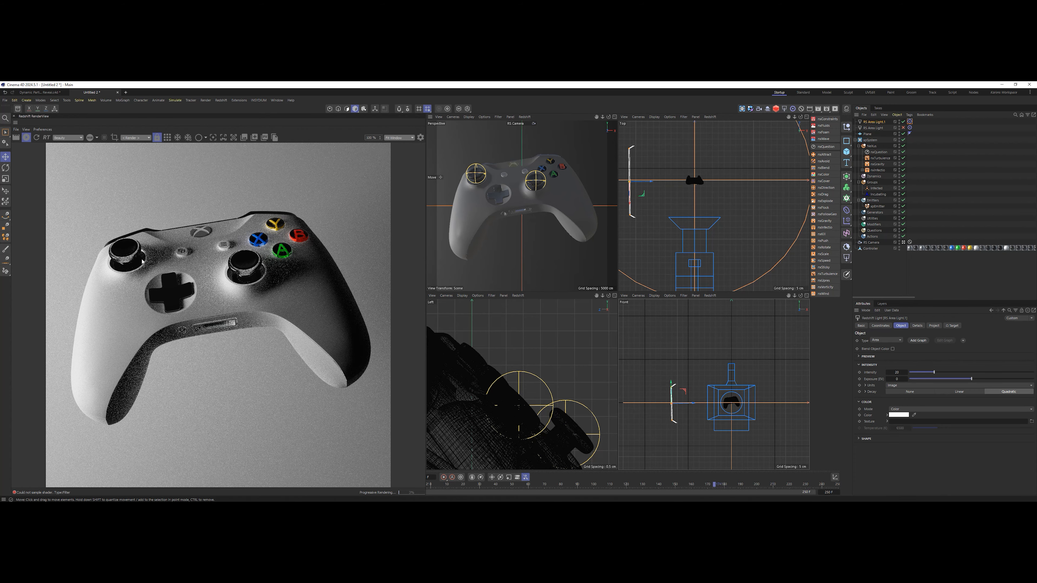
Set the duplicated area light's intensity to 3 and re-enable the original area light.
left_click(898, 373)
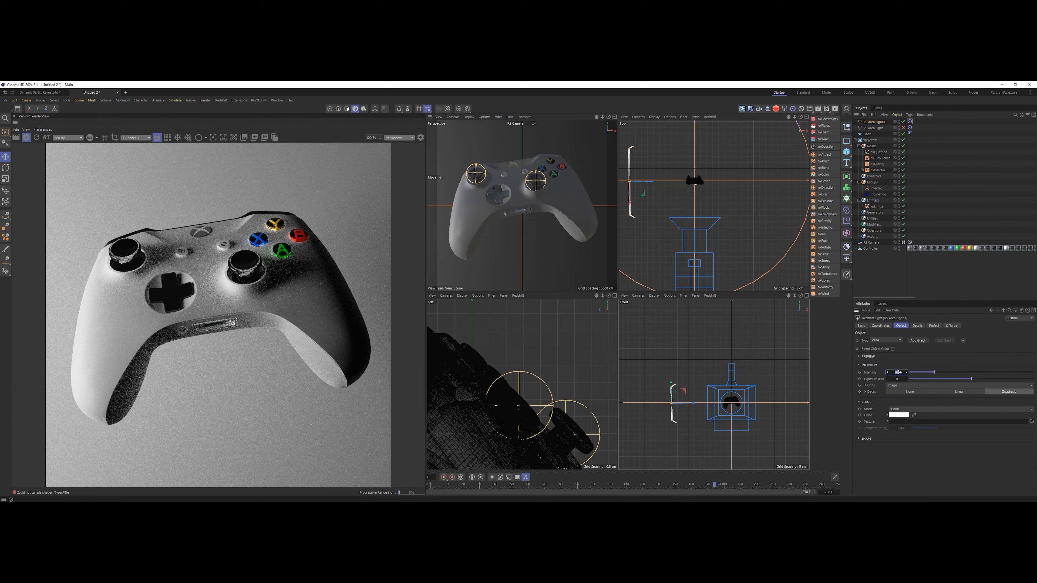
type("3")
key("Return")
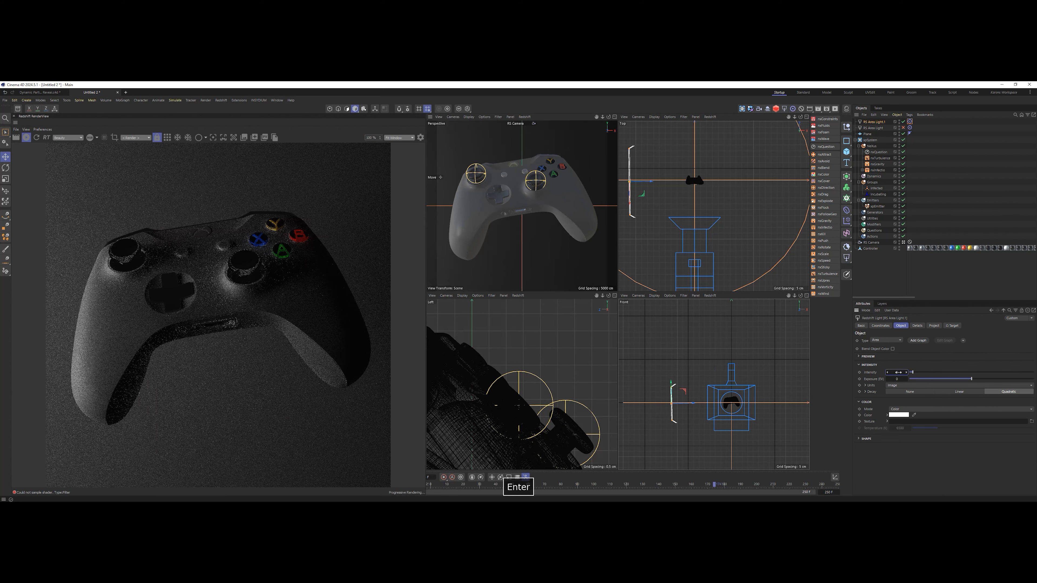
left_click(903, 128)
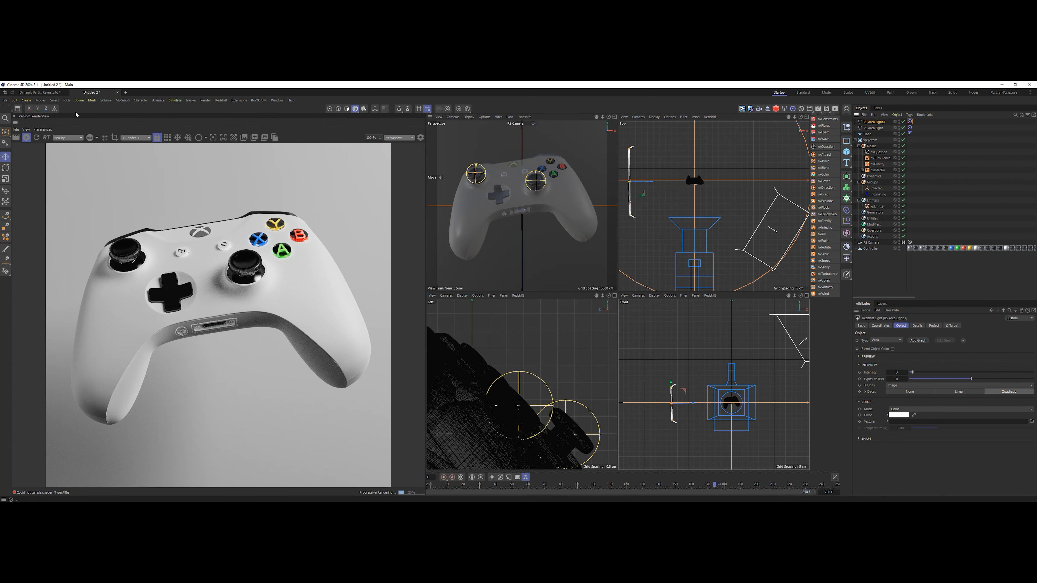
Open the Asset Browser, search the models for "rock" and load the Stone 01 asset into the scene.
left_click(17, 109)
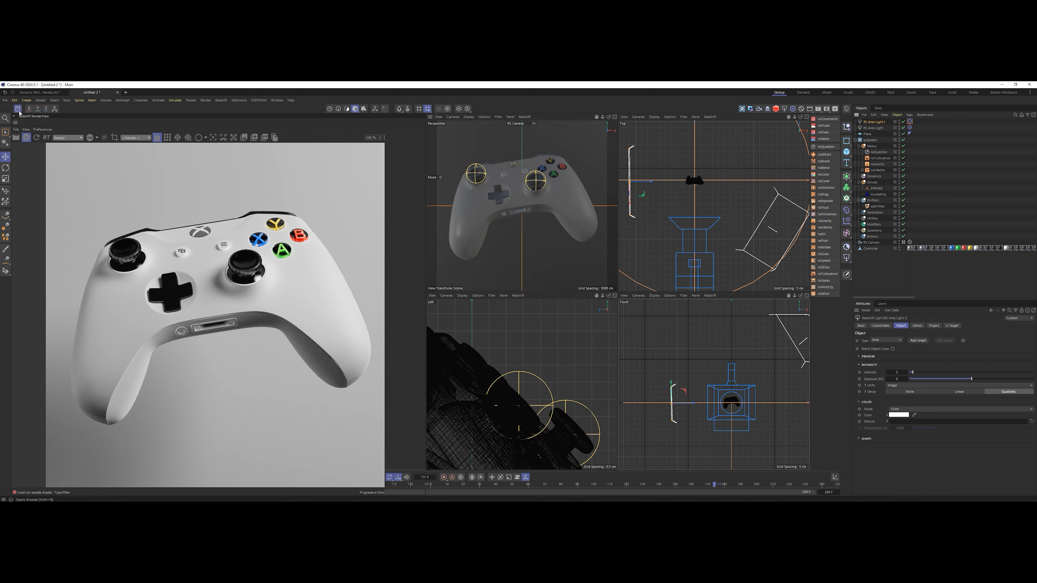
left_click(45, 124)
left_click(49, 139)
type("rock")
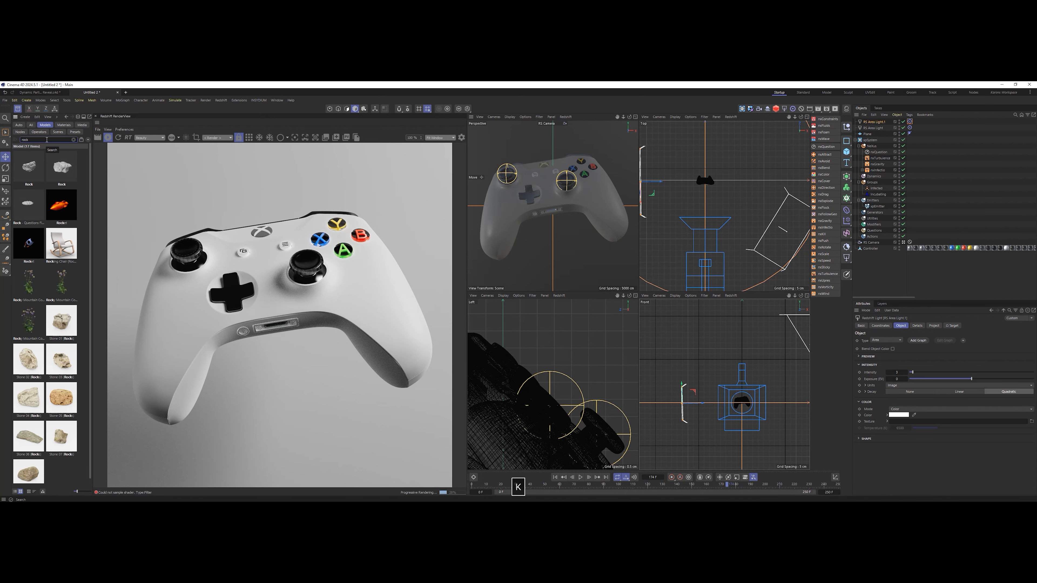
double_click(62, 323)
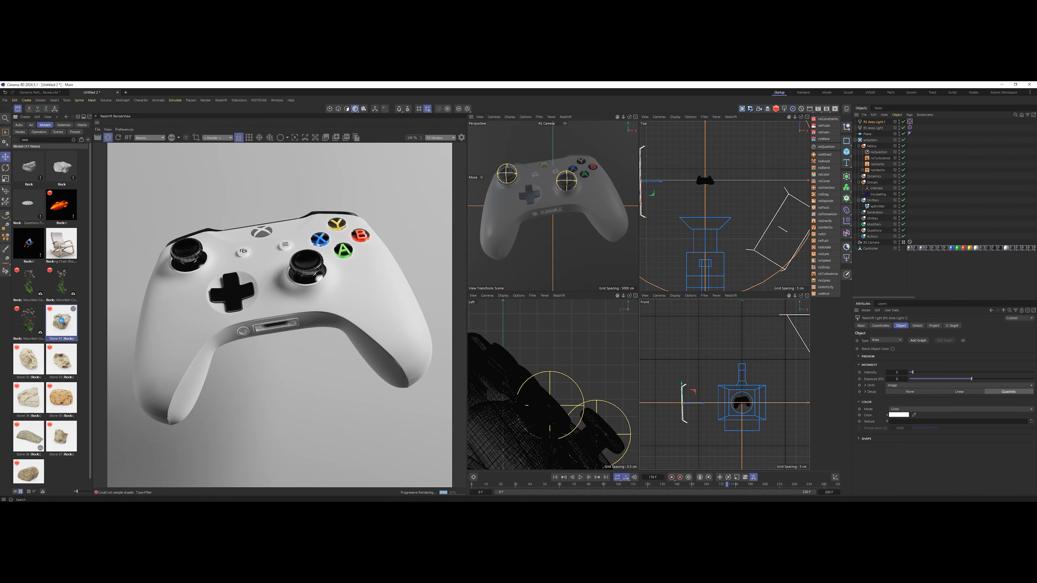
Delete a tag from the imported Stone 01 object and scale the stone down to a small size.
left_click(927, 121)
key("Delete")
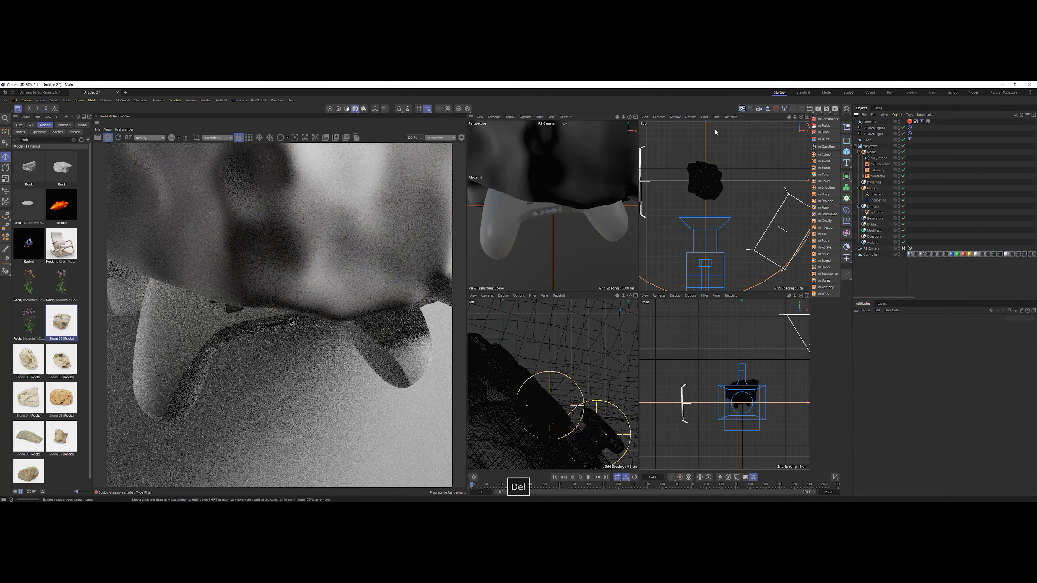
left_click(868, 122)
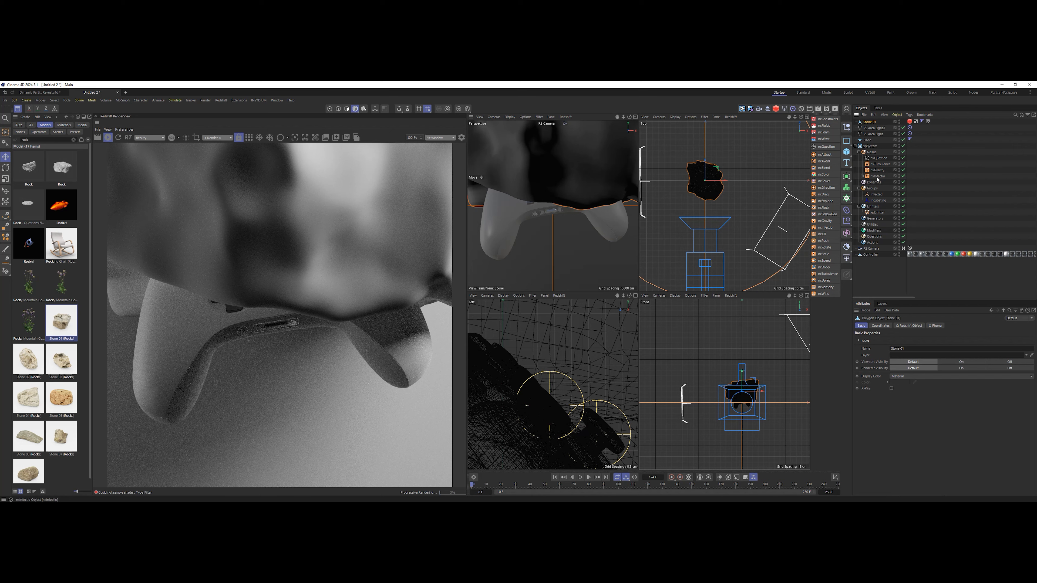
key("t")
left_click_drag(717, 237, 664, 263)
left_click_drag(755, 209, 652, 260)
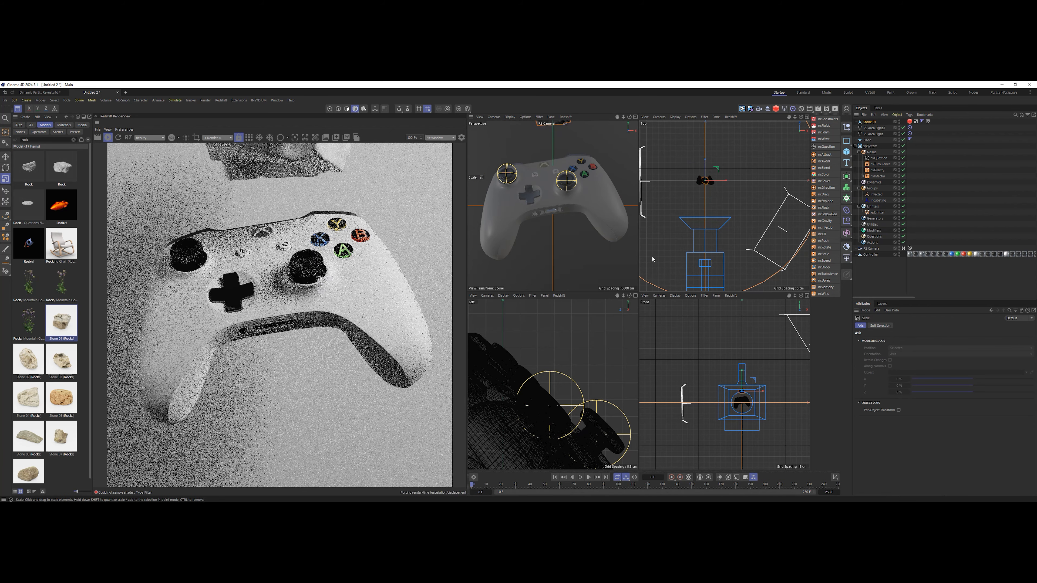
Move the stone sideways past the second area light, out of the camera's view, and deselect it.
key("e")
left_click_drag(712, 175, 650, 288)
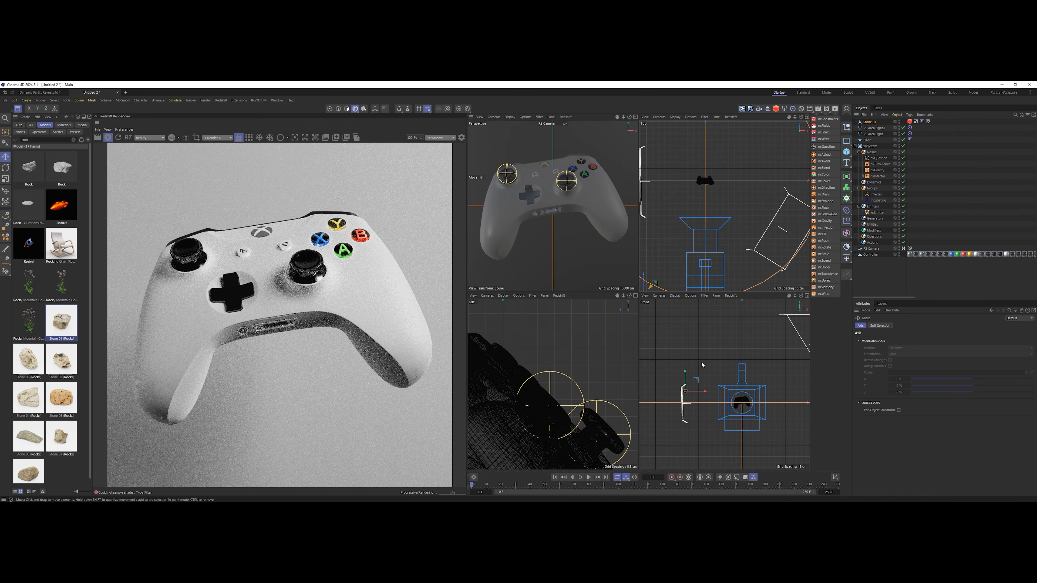
left_click_drag(702, 364, 690, 364)
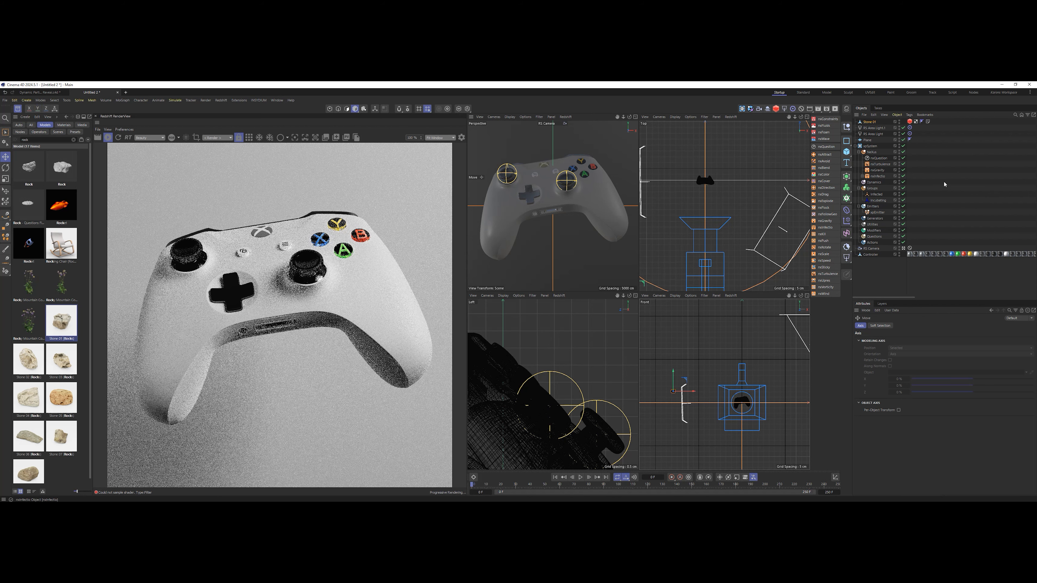
left_click(970, 160)
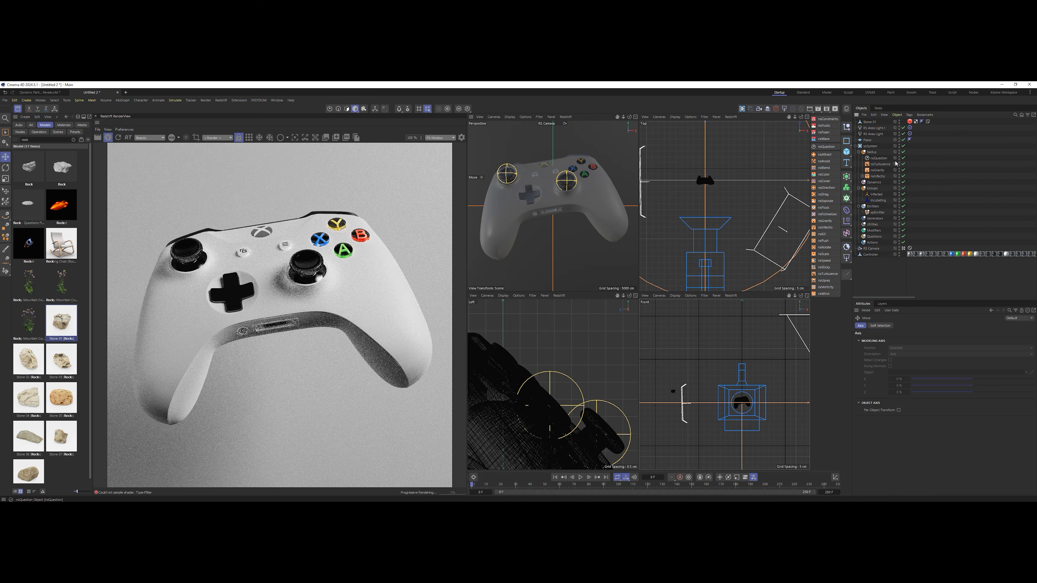
Add a Redshift Object tag to the particle emitter, set its particle mode to Custom Objects and assign Stone 01.
left_click(879, 214)
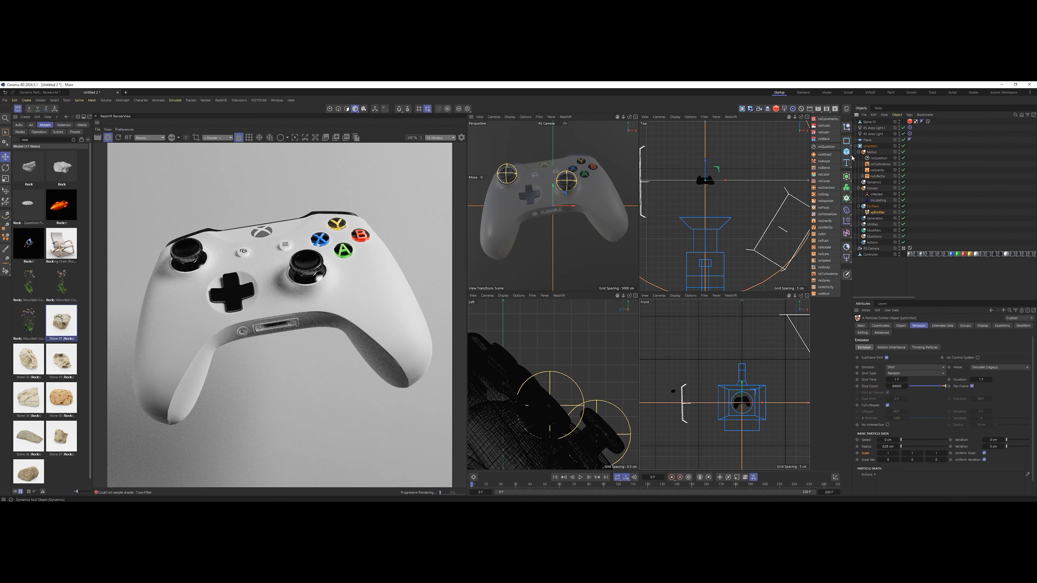
left_click(775, 109)
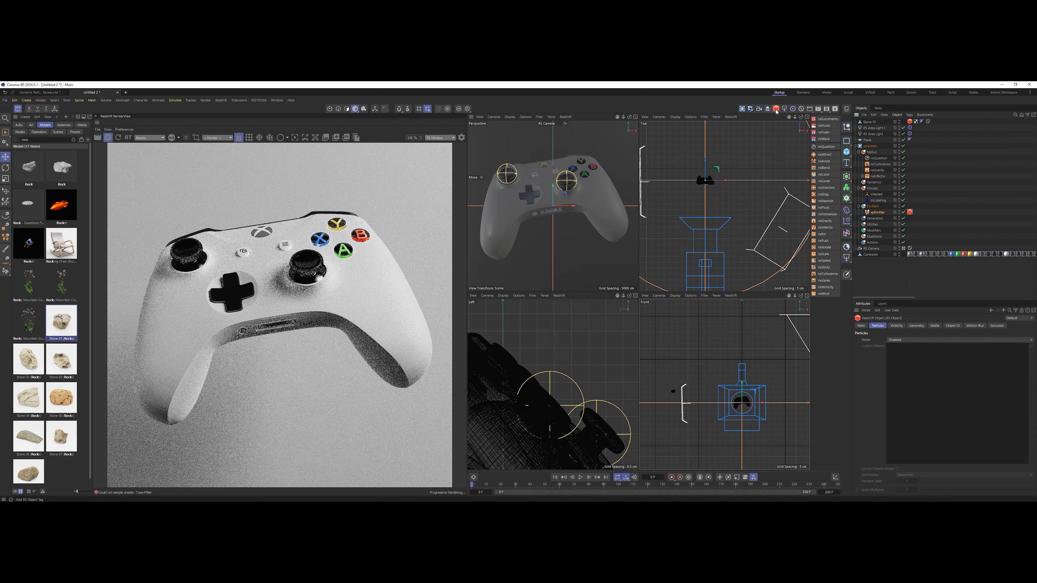
left_click(942, 340)
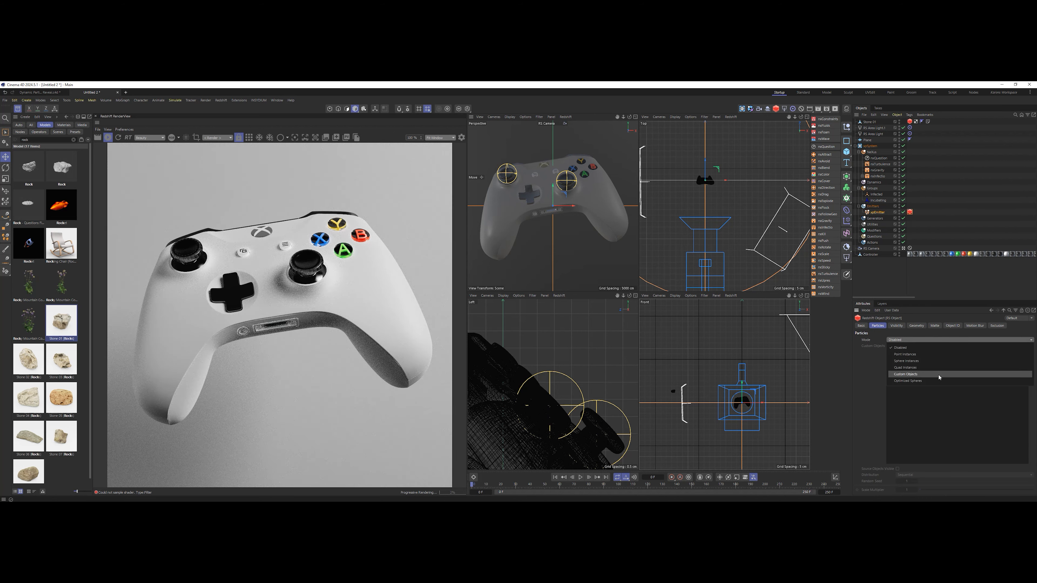
left_click(939, 377)
left_click_drag(871, 123, 918, 385)
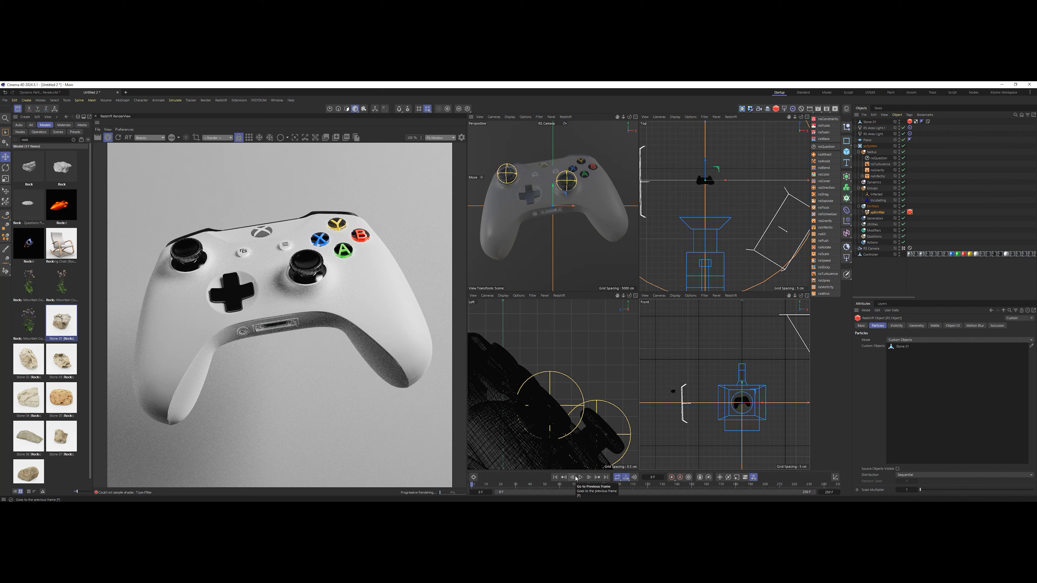
Play the simulation for a few frames and maximize the perspective view to examine the stones on the controller.
left_click(580, 477)
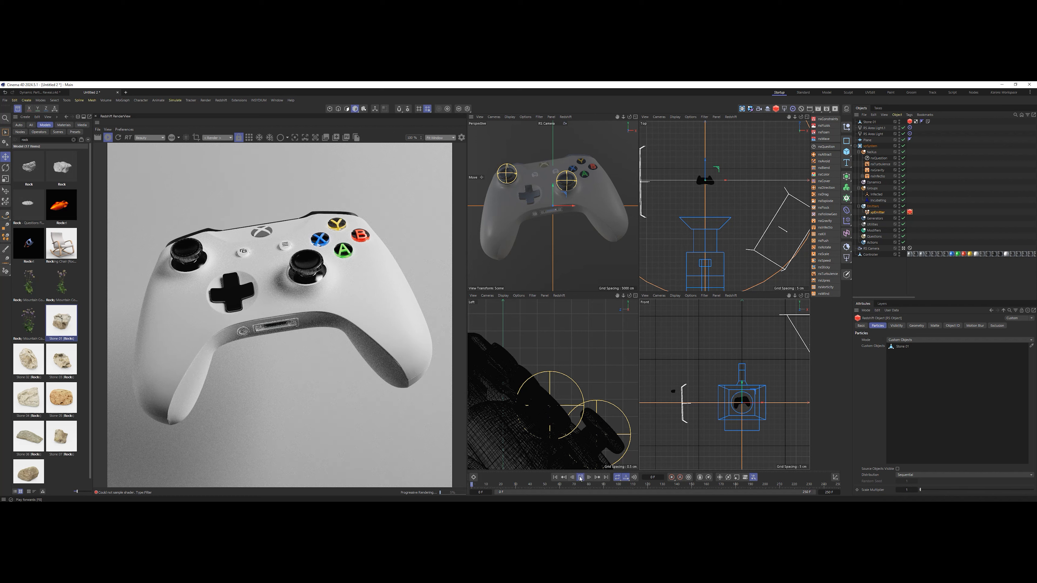
left_click(580, 477)
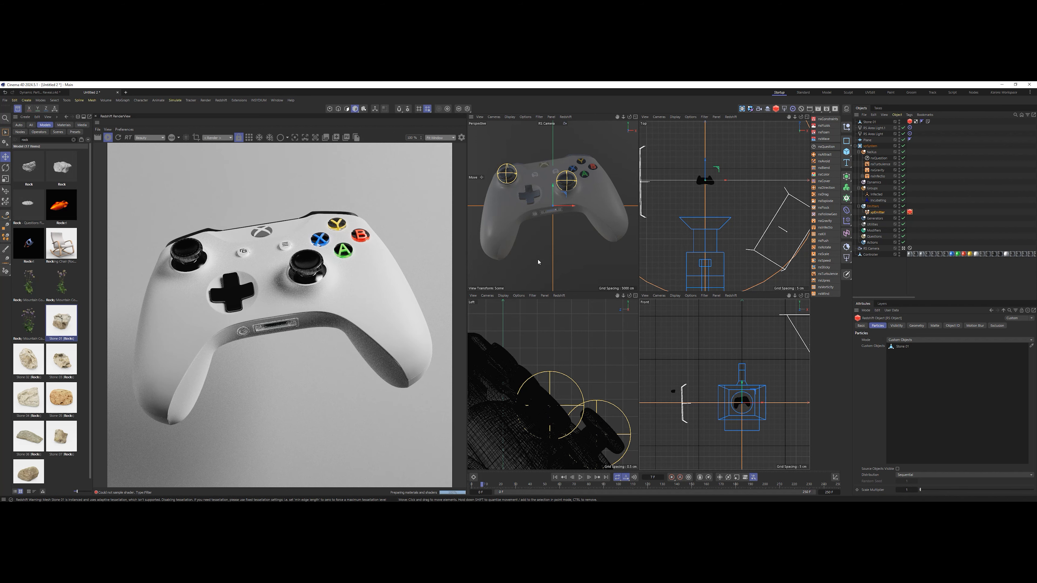
middle_click(542, 247)
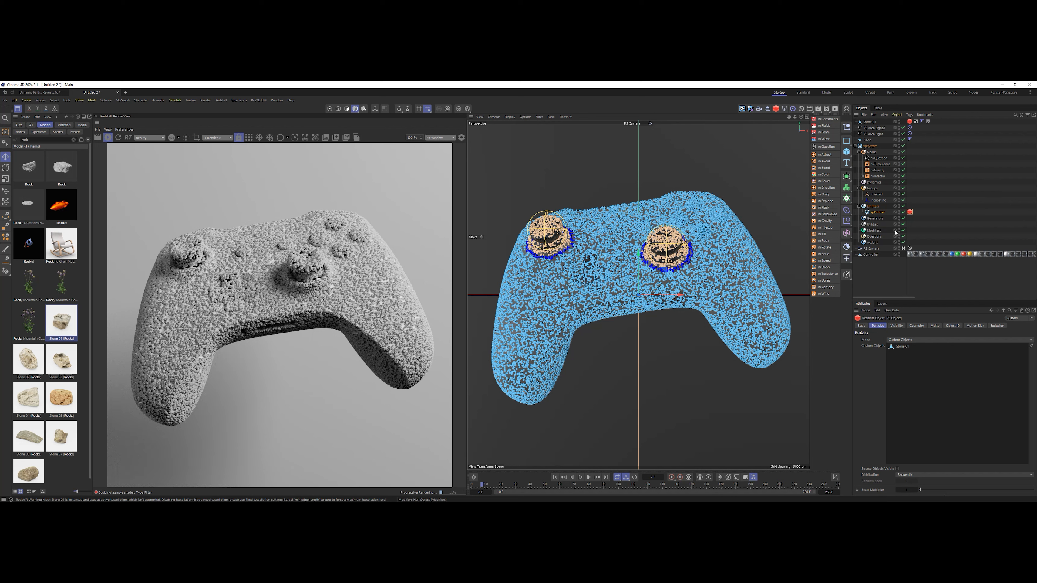
Enable rotation in the particle emitter's extended data and set the rotation mode to Random.
left_click(877, 212)
left_click(943, 325)
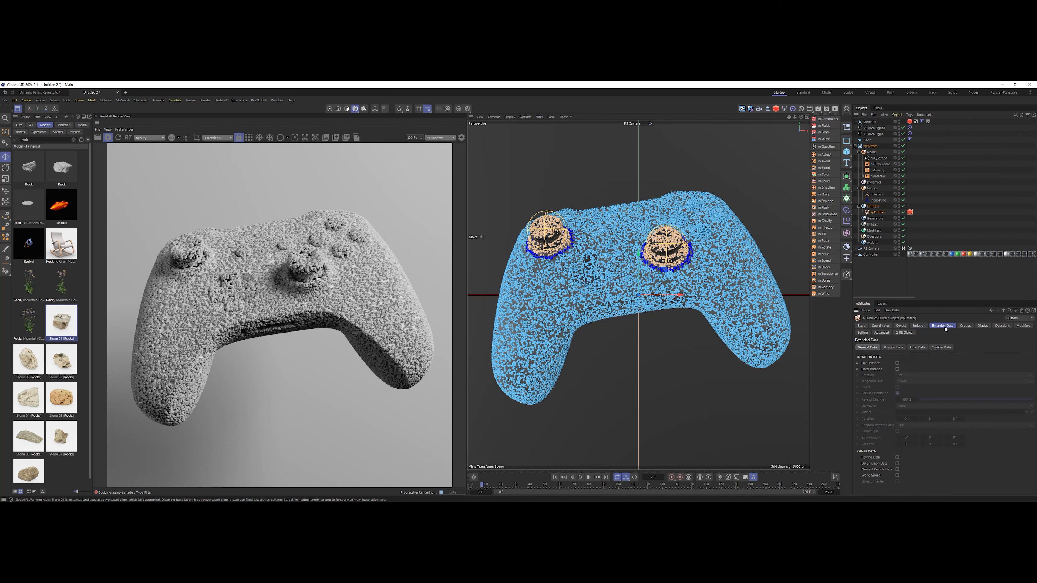
left_click(897, 363)
left_click(909, 375)
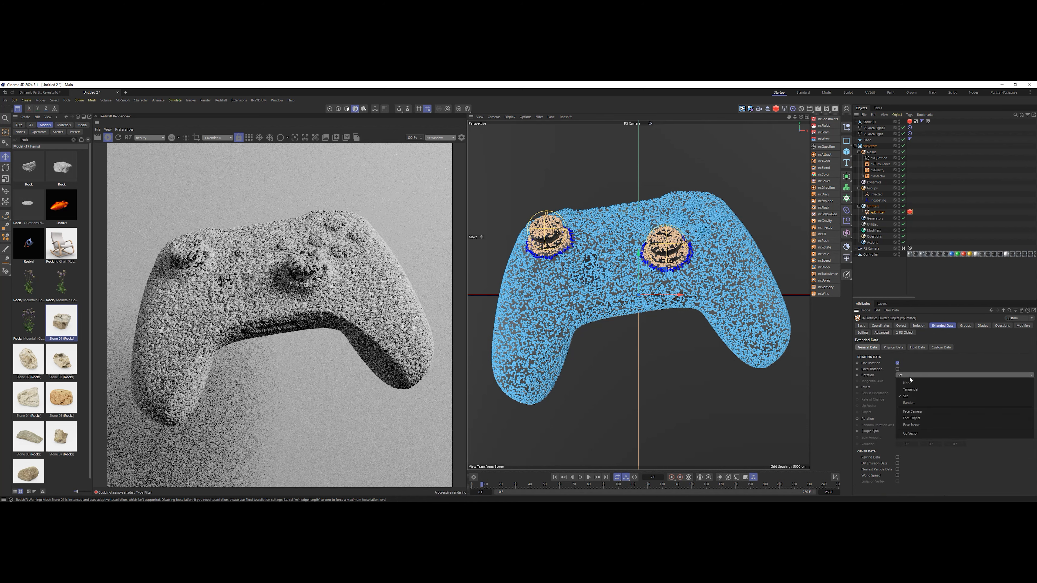
left_click(909, 403)
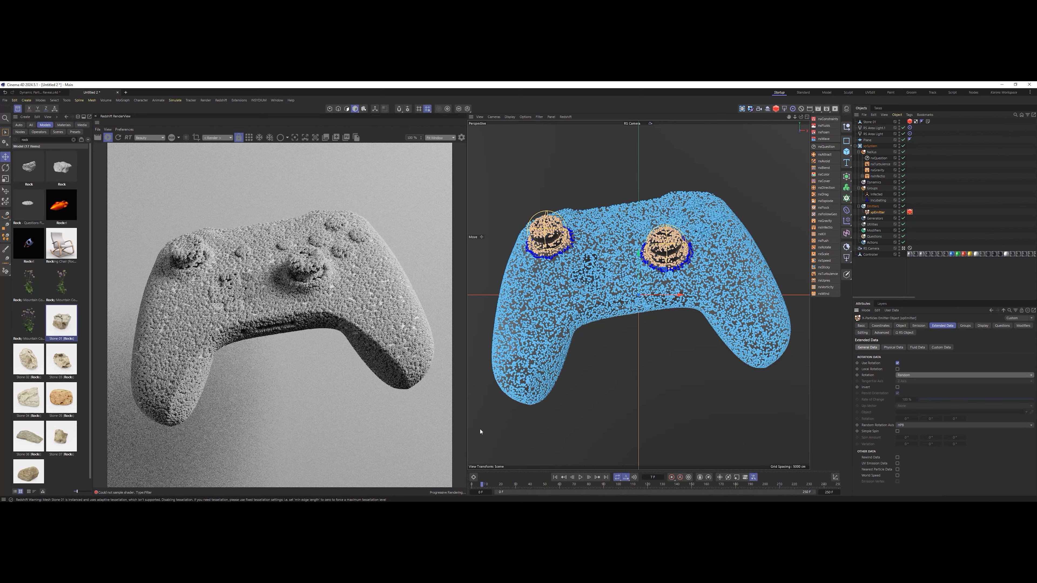
Rewind to the first frame and replay the simulation in short runs to check the randomly rotated stones in the render.
left_click(555, 477)
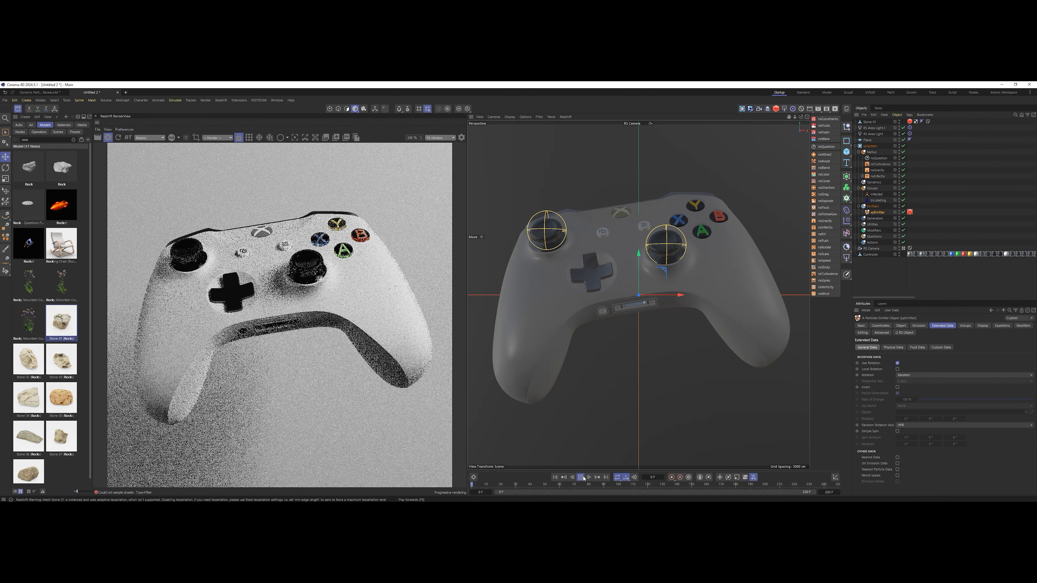
left_click(581, 477)
left_click(581, 478)
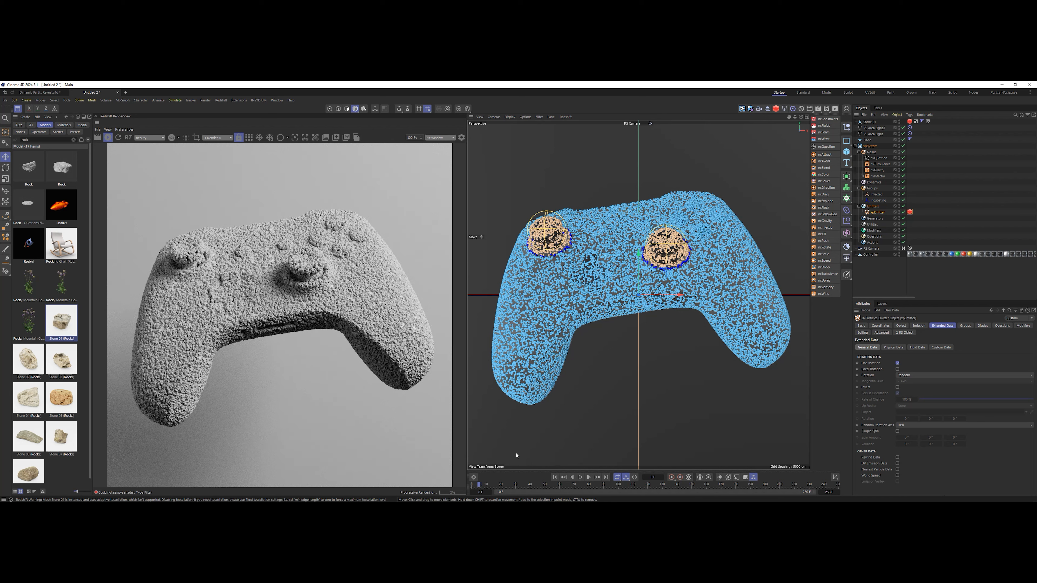
left_click(580, 478)
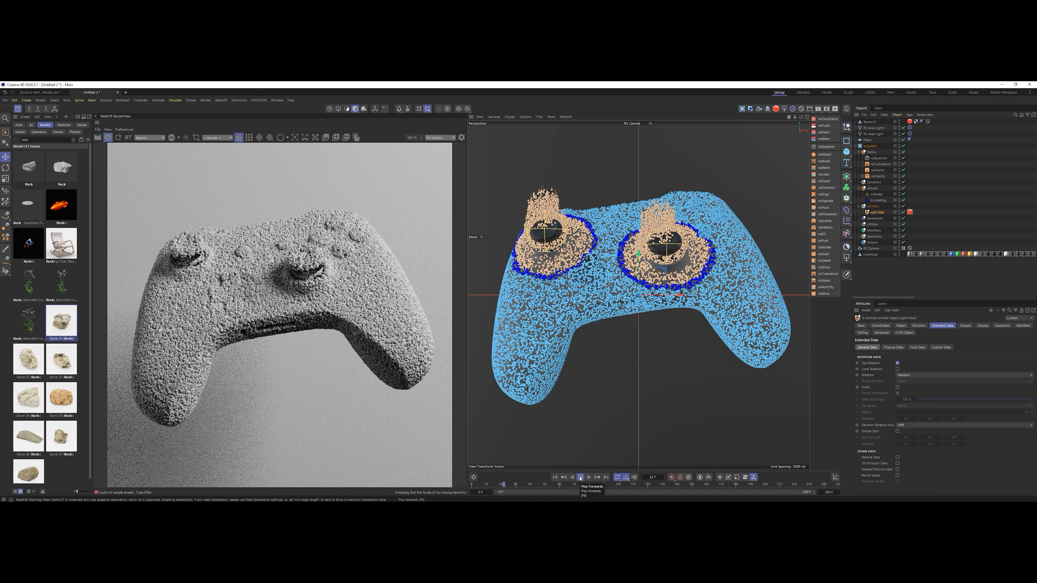
left_click(580, 477)
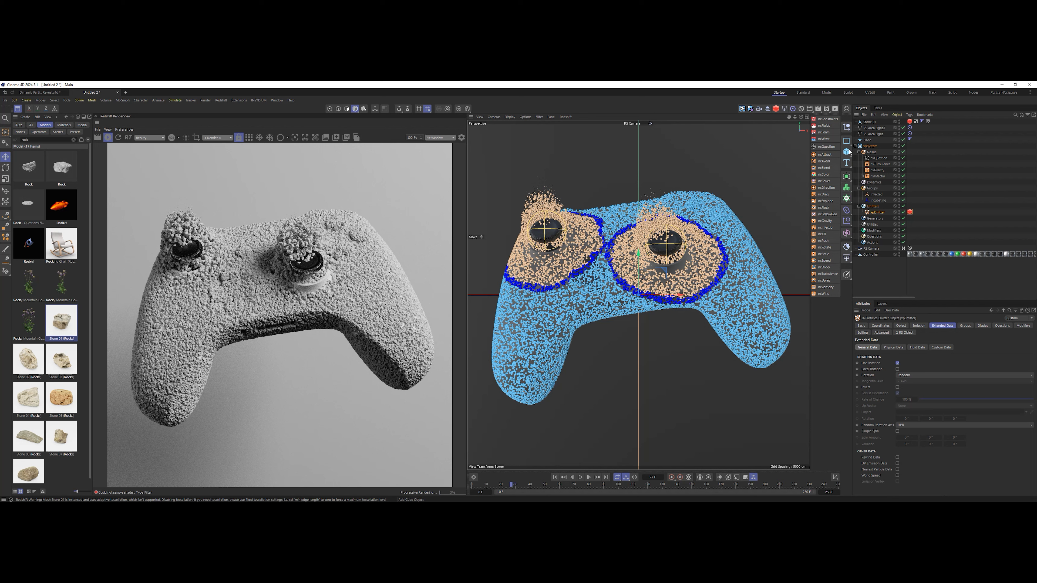
Set the scale multiplier in the emitter's Redshift Object tag to 0.8.
left_click(870, 122)
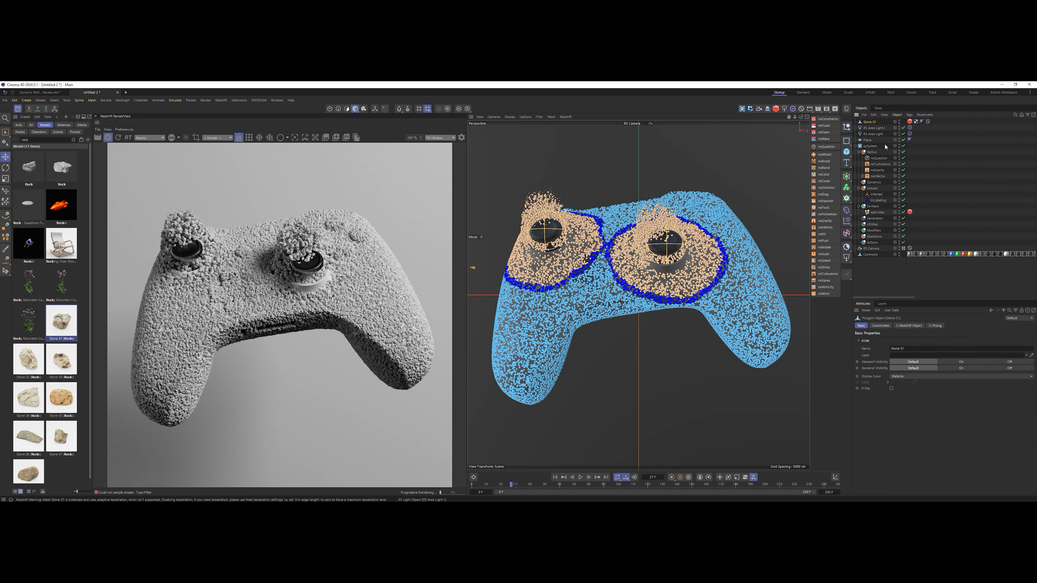
left_click(909, 212)
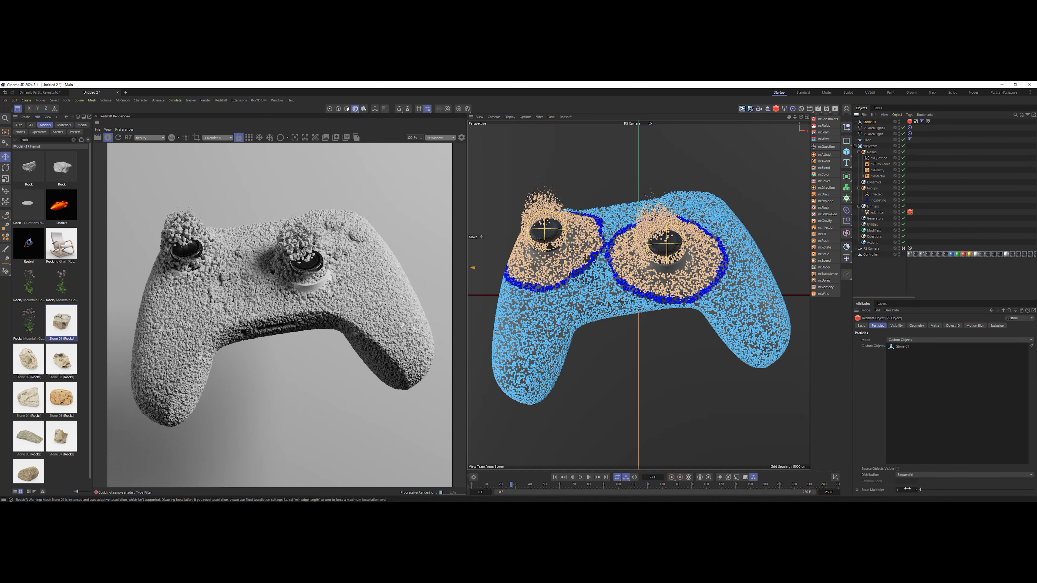
type("0.8")
key("Return")
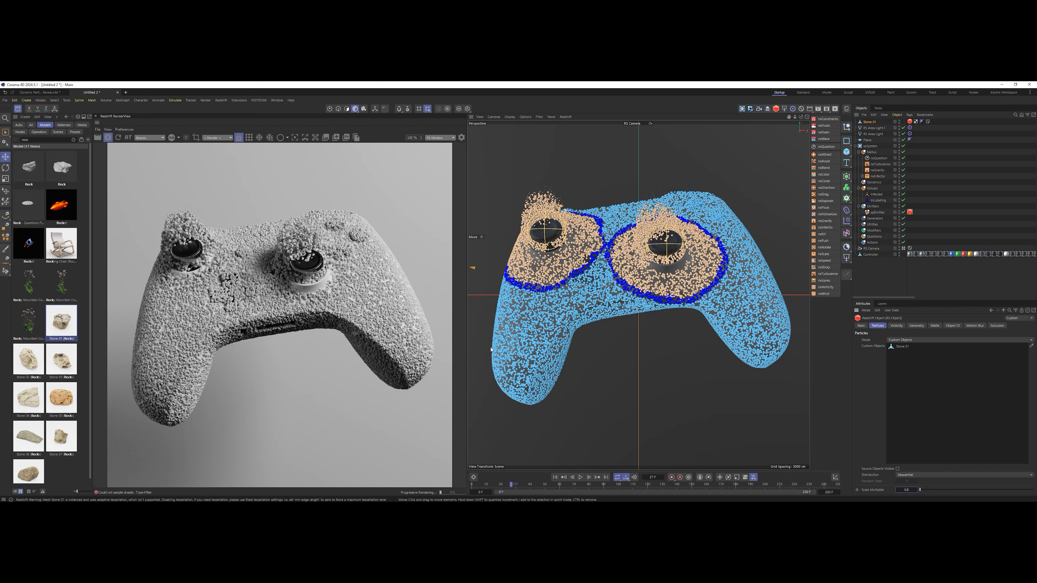
Switch to Greyscalegorilla Studio, send the orange Plastic Fluted Pattern Simple 01 material to Cinema 4D and apply it to Stone 01.
key("alt+Tab")
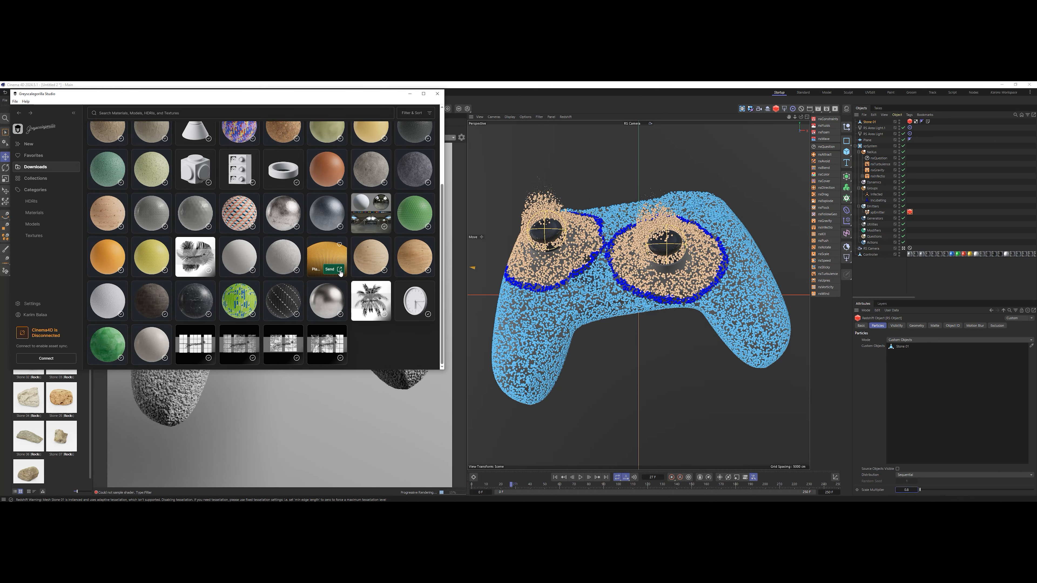
left_click(340, 271)
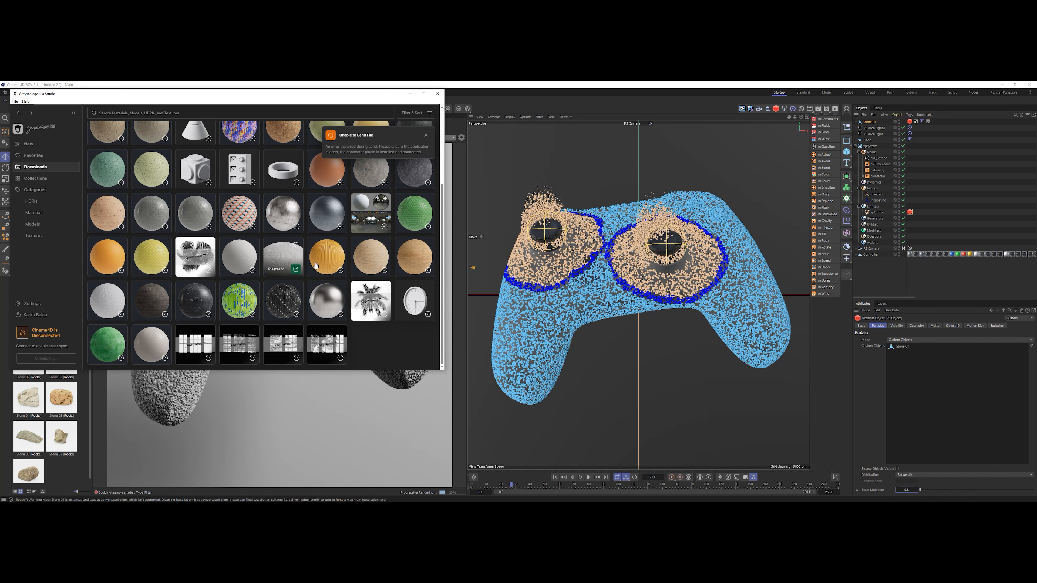
left_click(339, 271)
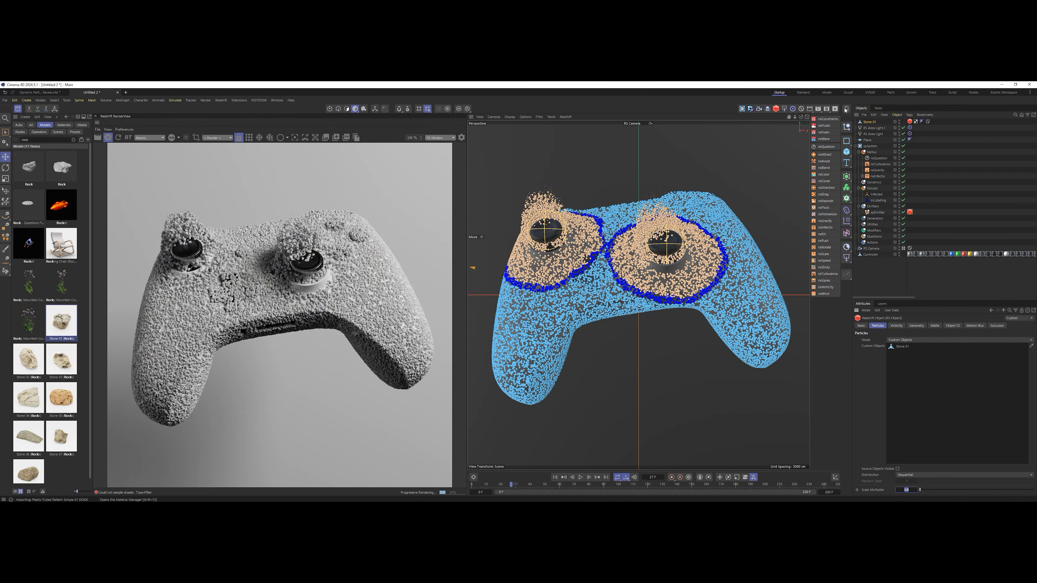
left_click(845, 109)
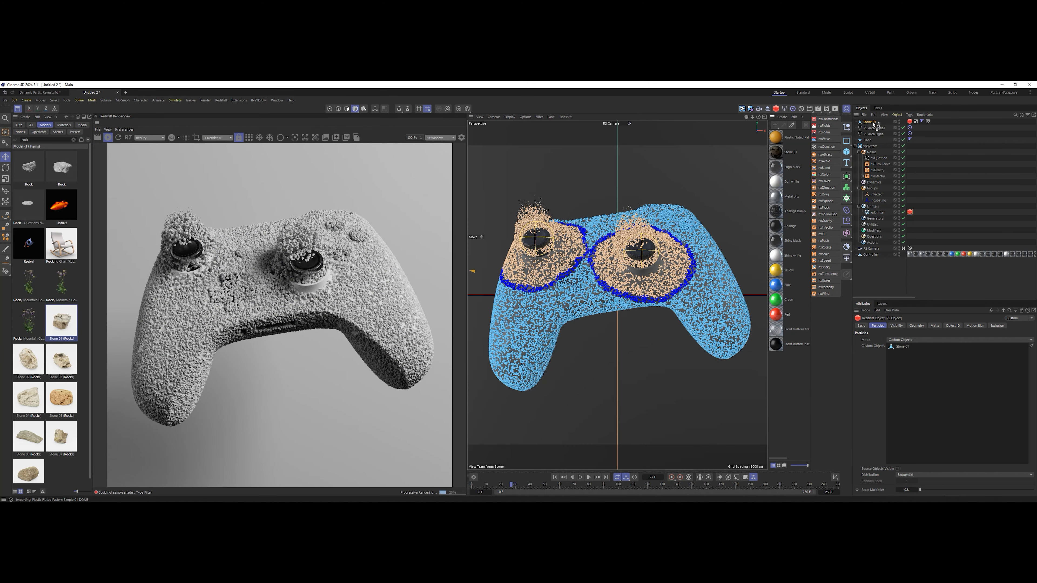
left_click_drag(872, 122, 872, 123)
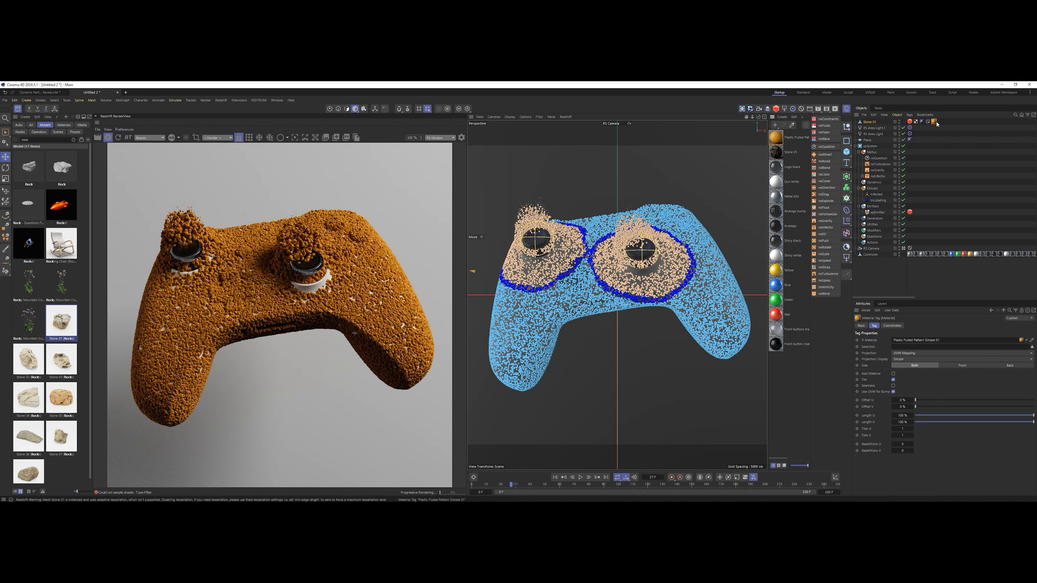
Lower the custom gamma of the plastic material's Base Color texture to about 0.5 and close the Node Editor.
double_click(776, 139)
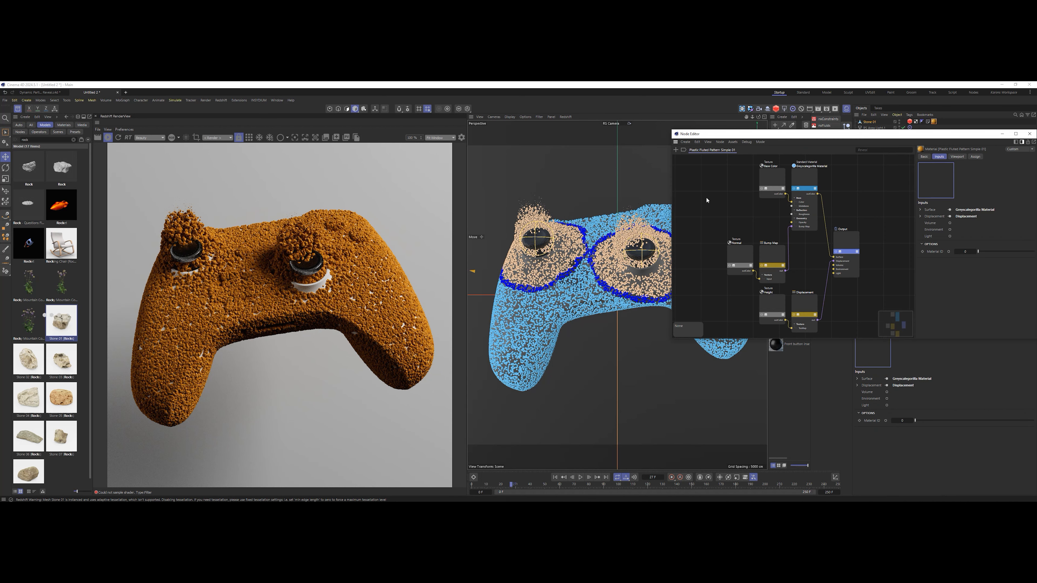
left_click_drag(778, 178, 772, 178)
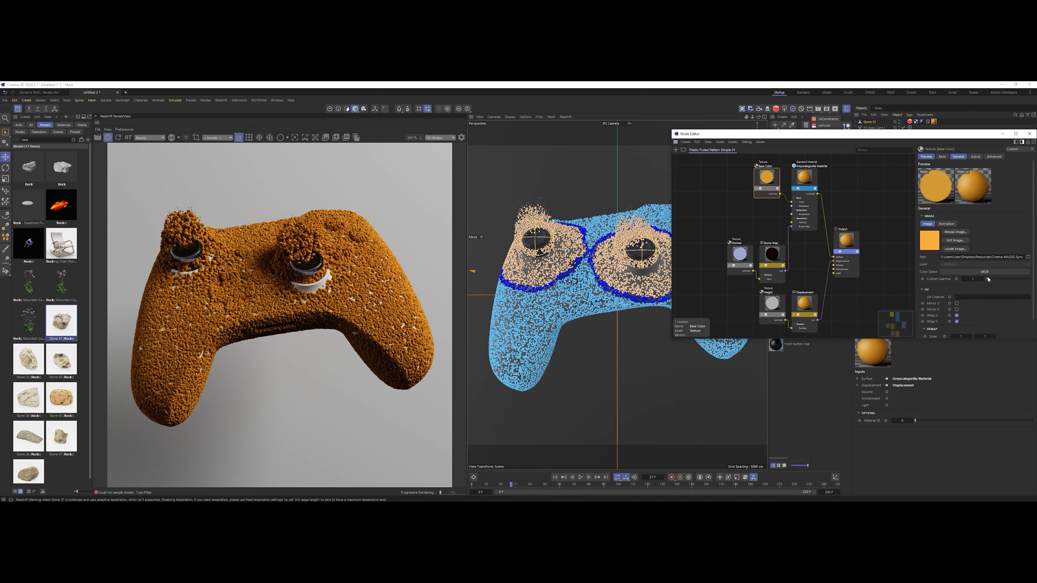
left_click_drag(988, 280, 989, 279)
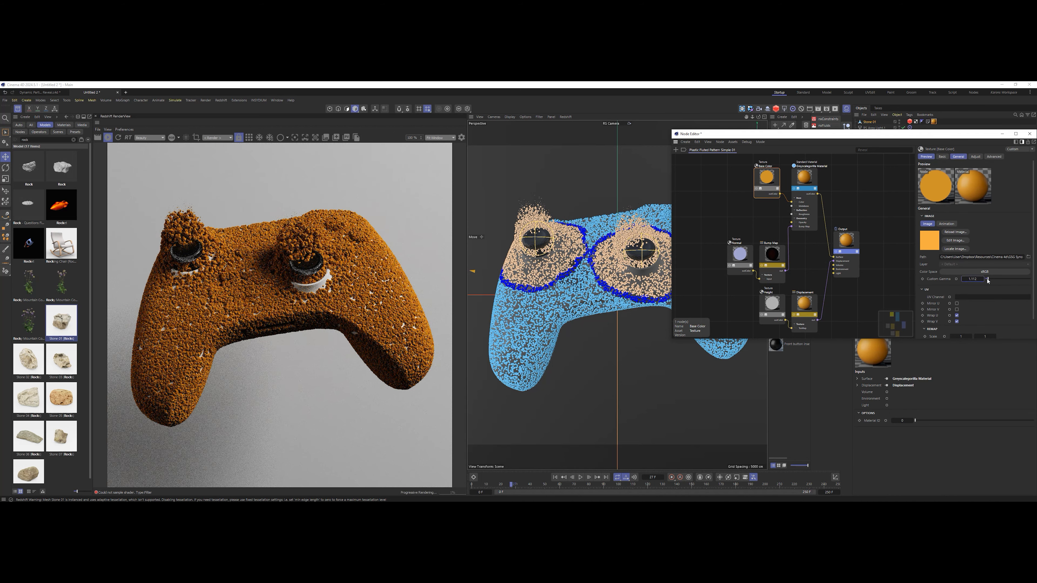
left_click_drag(990, 281, 989, 281)
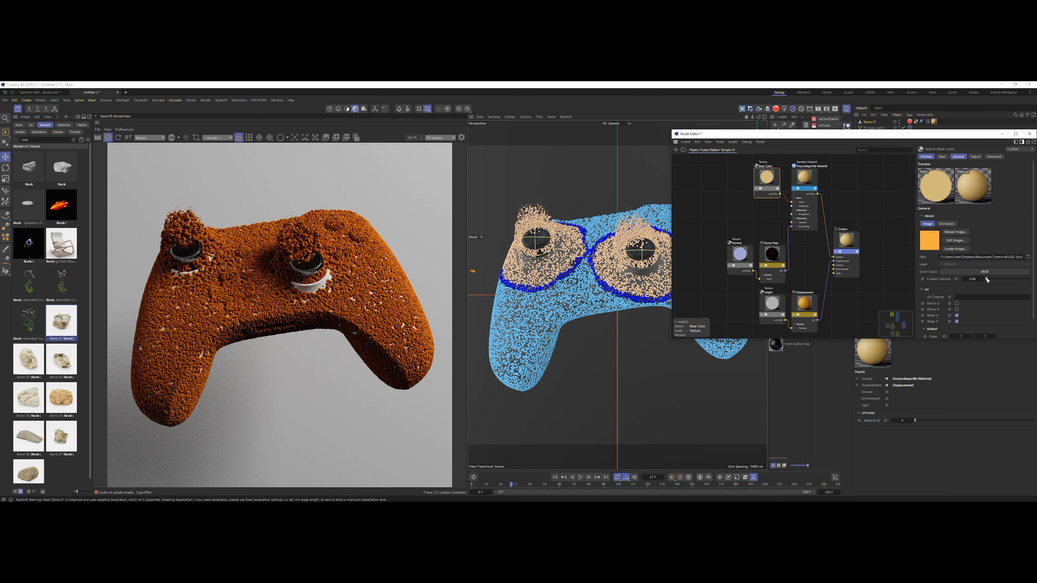
left_click(978, 278)
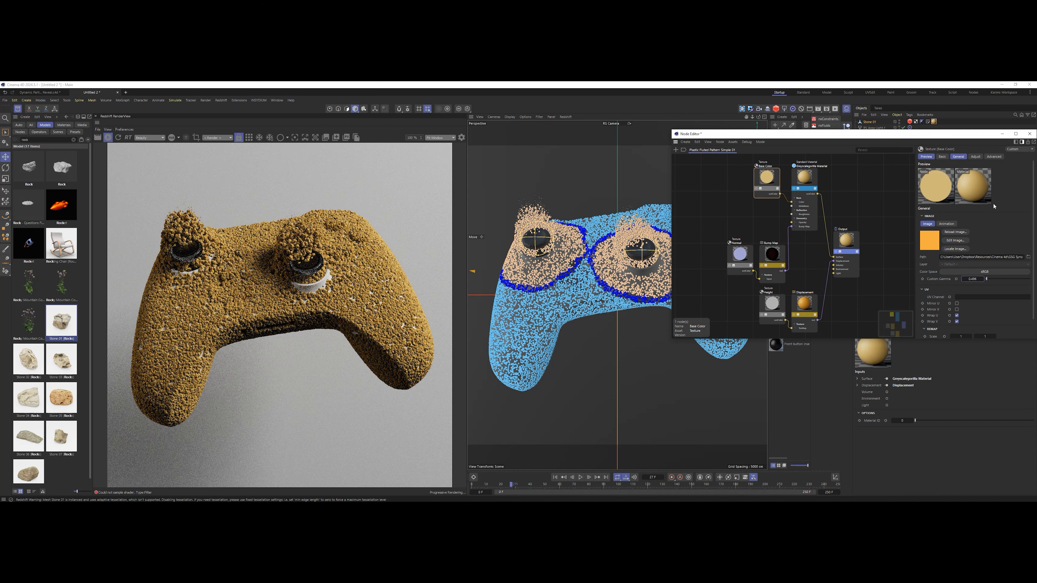
left_click(1030, 135)
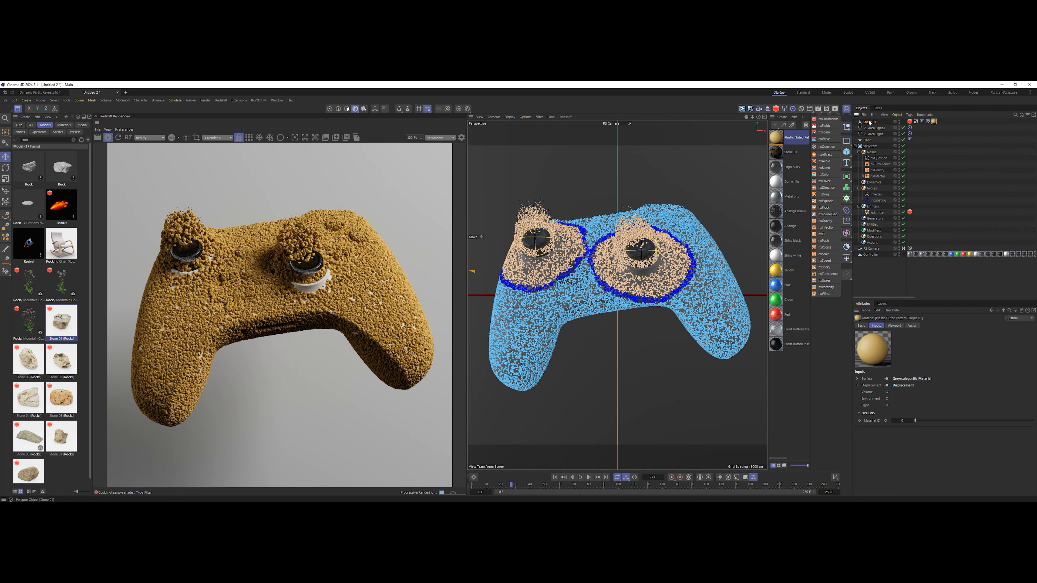
Duplicate Stone 01 and delete the plastic material tag from the copy.
left_click_drag(868, 121, 868, 119, "ctrl")
left_click(933, 122)
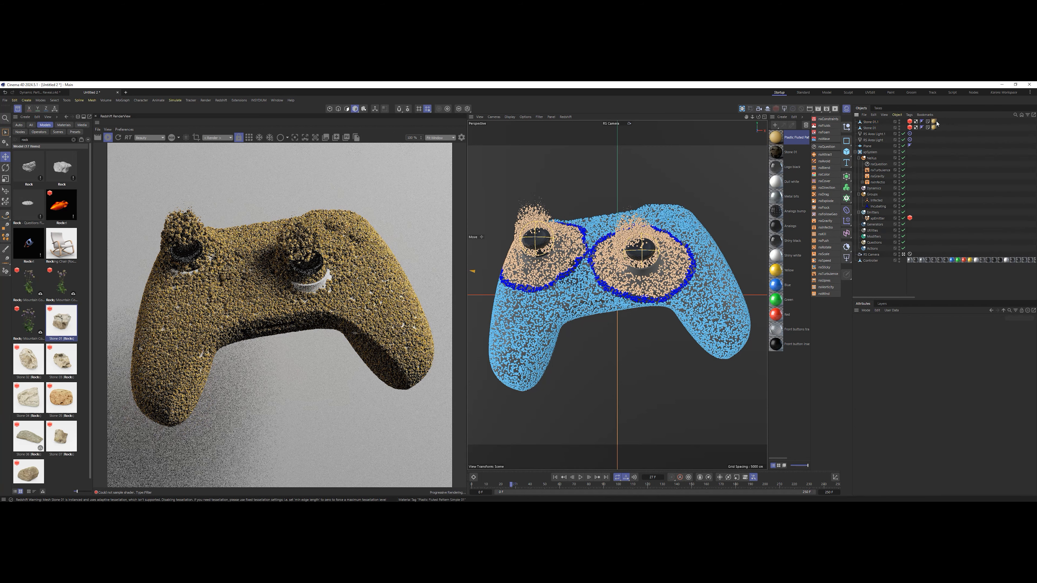
key("Delete")
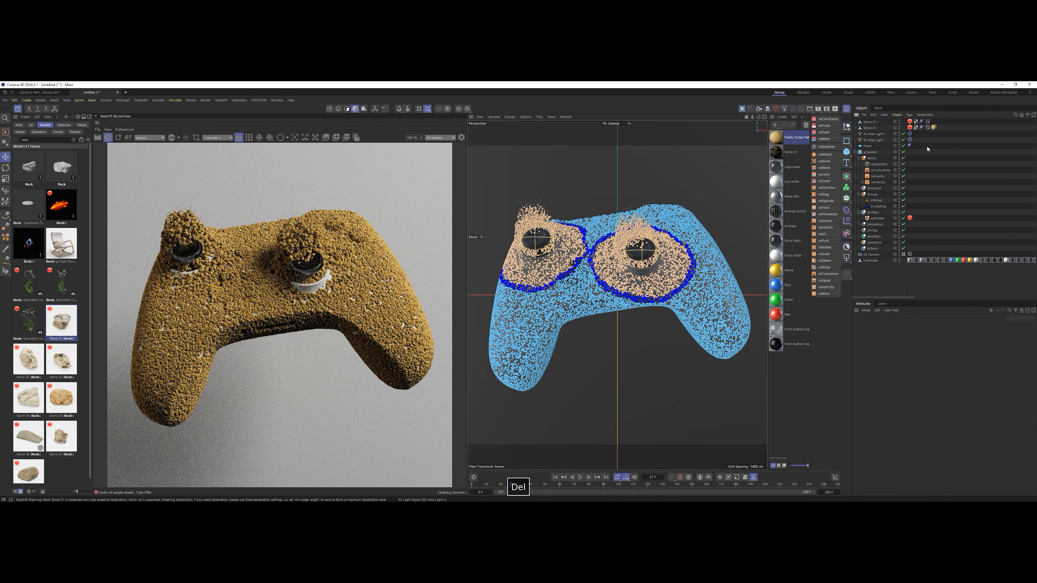
Add the duplicated stone to the Custom Objects list of the emitter's Redshift Object tag.
left_click(910, 218)
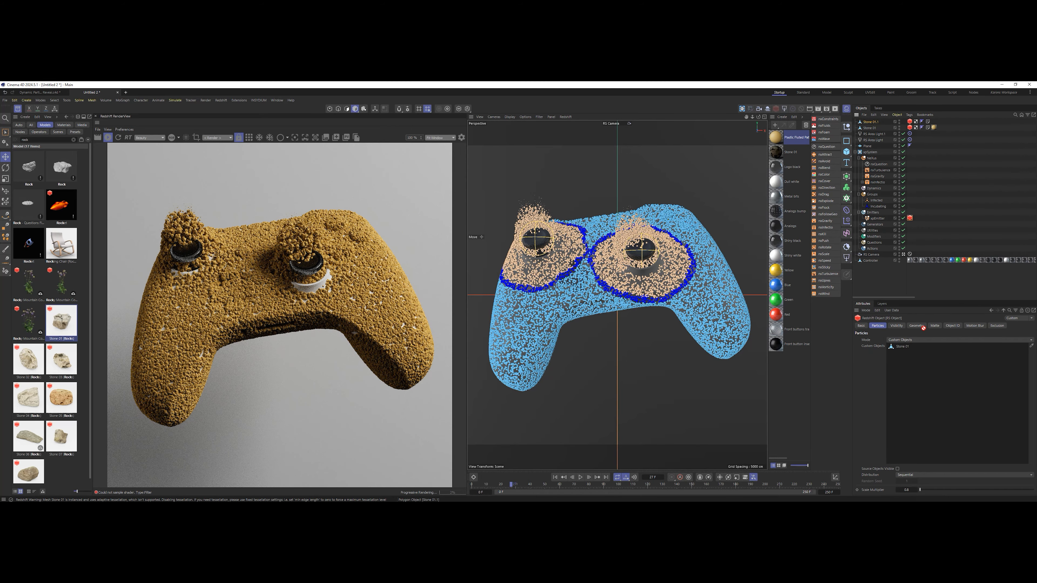
left_click_drag(912, 358, 910, 355)
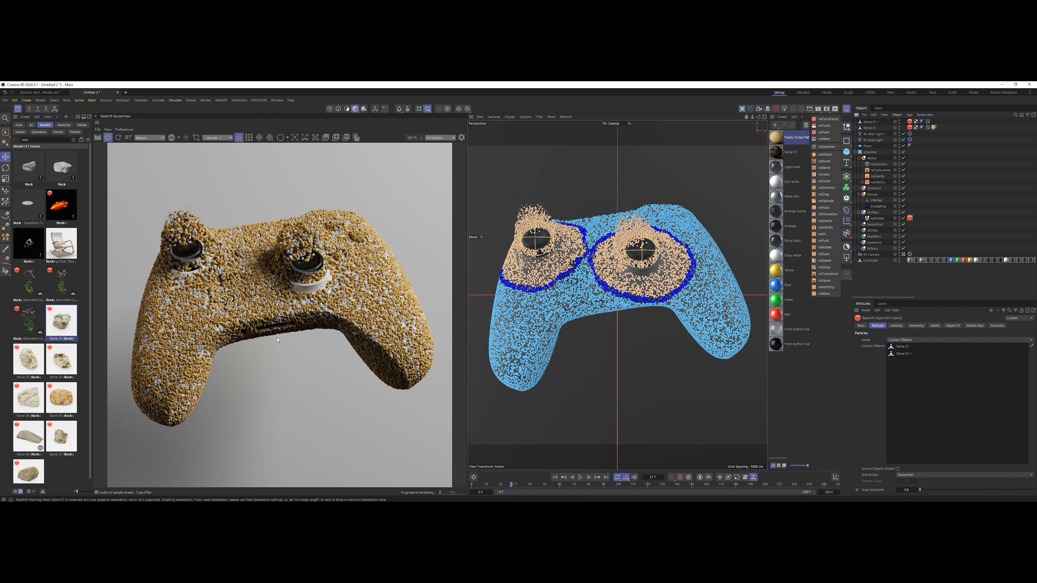
Switch to Greyscalegorilla Studio, send the Watercolor Green Heavy Stroke material to Cinema 4D and apply it to the duplicated stone.
key("alt+Tab")
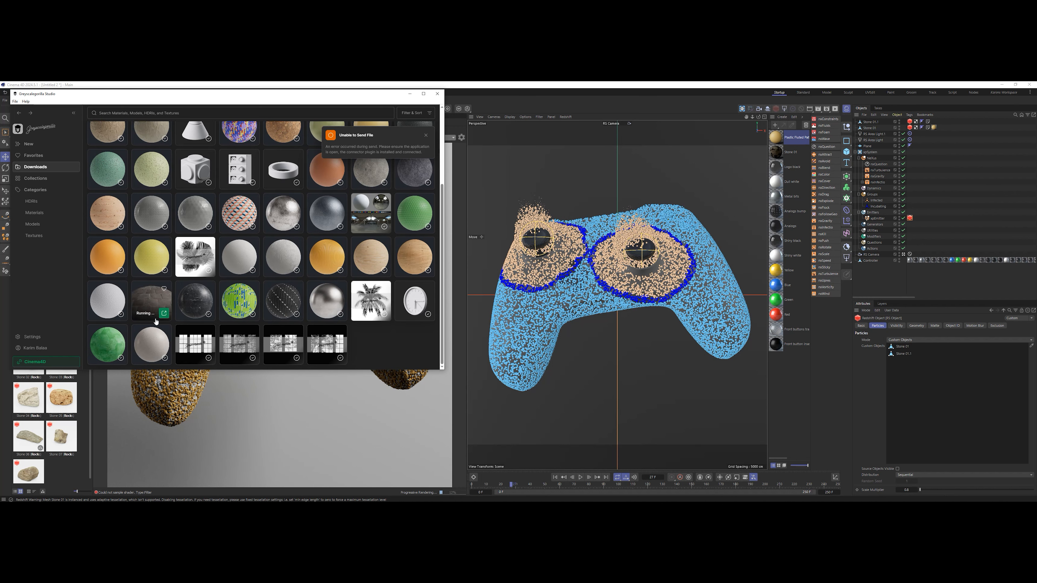
left_click(121, 358)
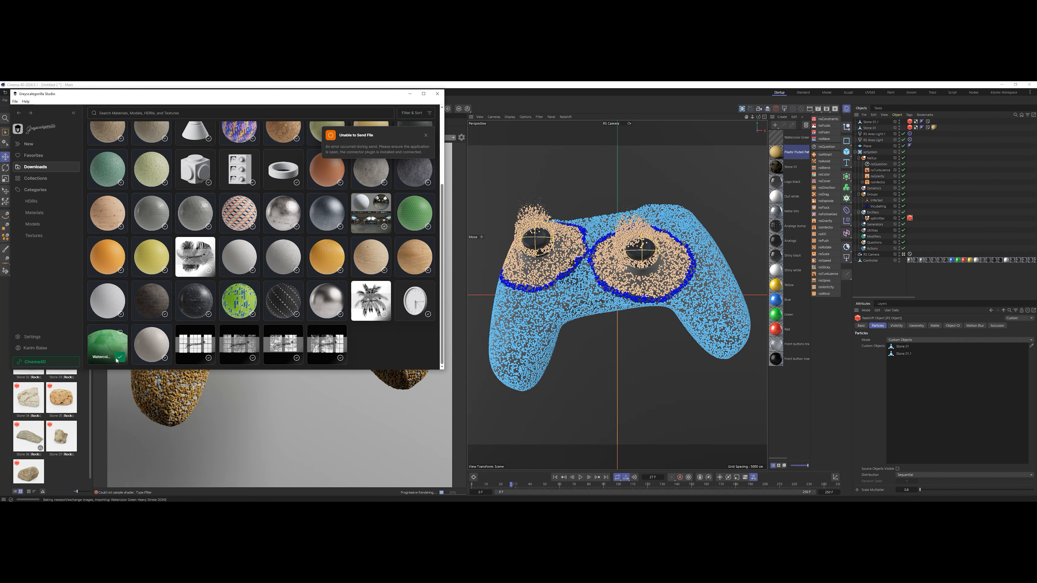
left_click(514, 87)
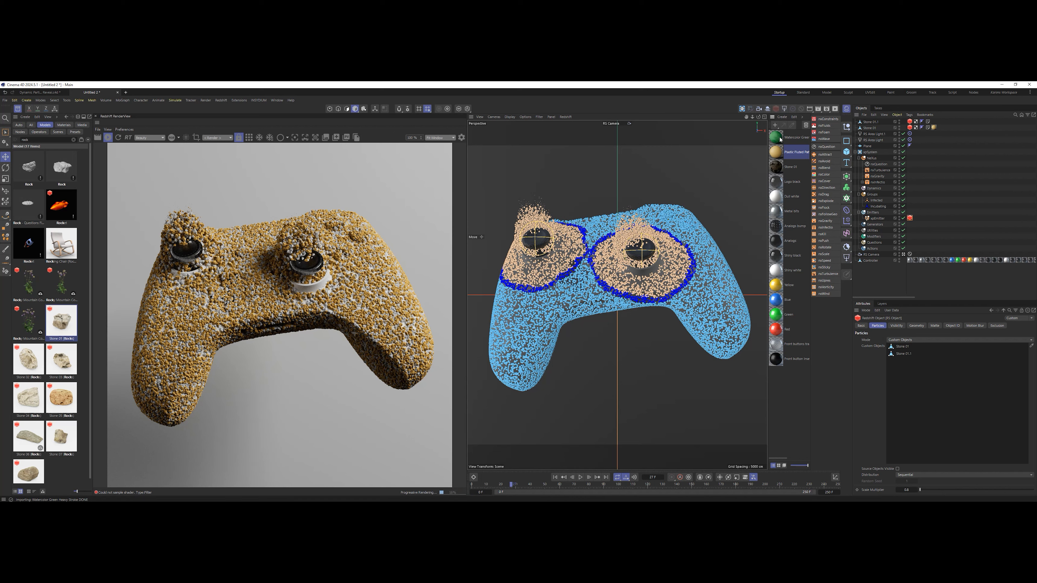
left_click_drag(880, 124, 880, 124)
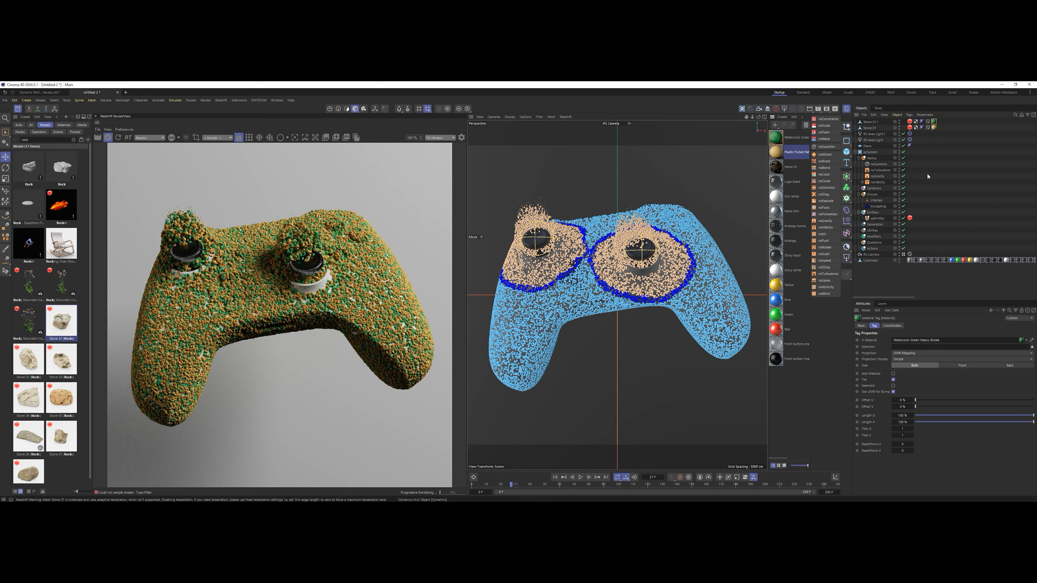
left_click(961, 141)
left_click(872, 123)
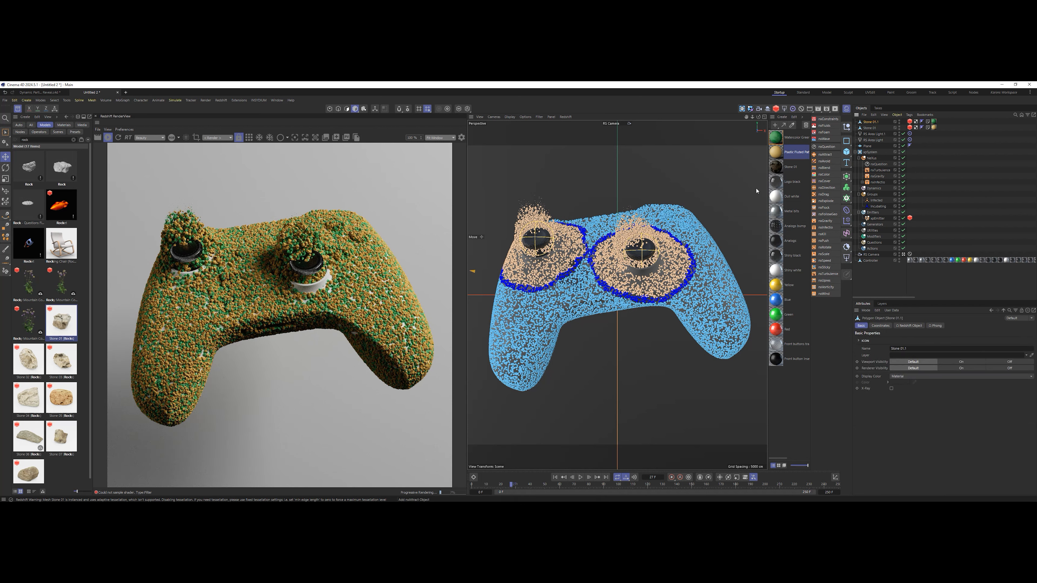
key("t")
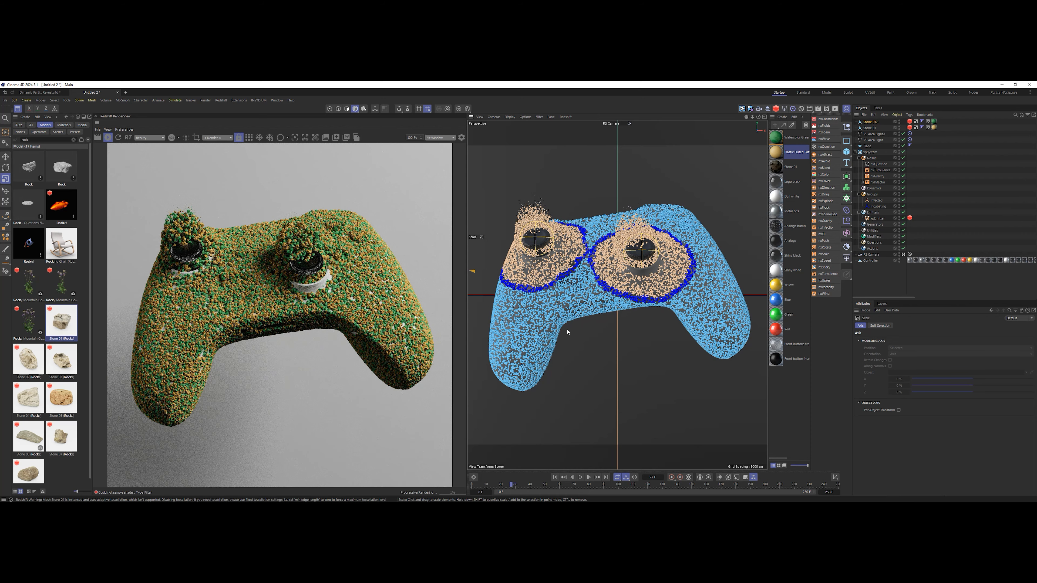
key("ctrl+z")
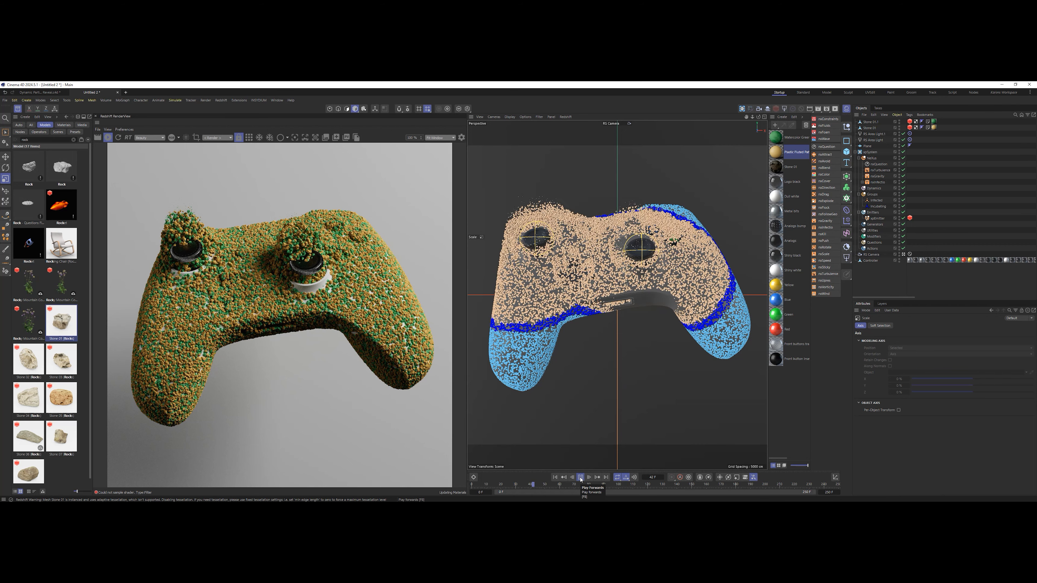
Play the simulation further and set the Scale Multiplier in the emitter's Redshift Object tag to 0.6.
left_click(580, 477)
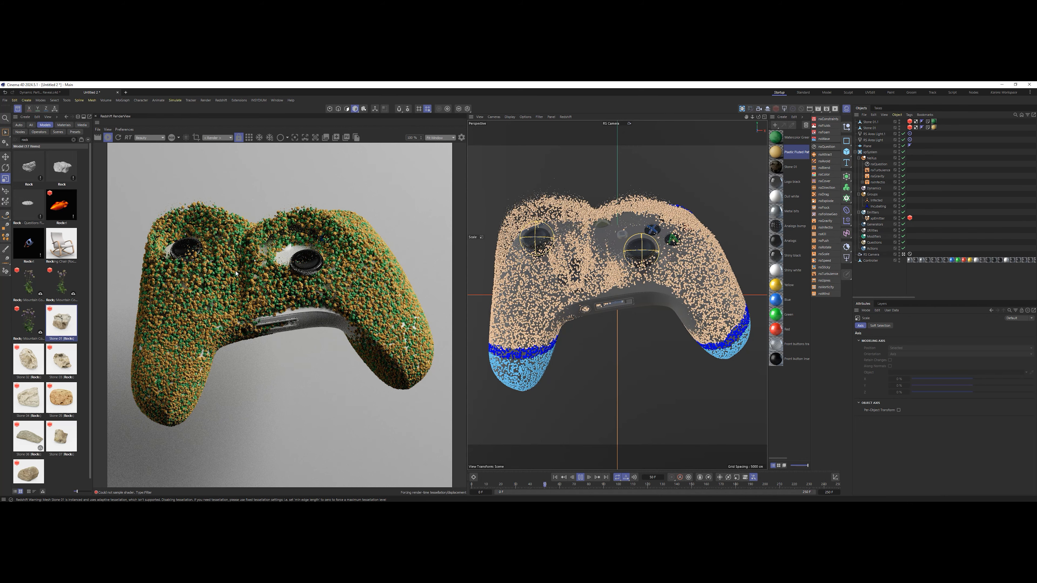
left_click(580, 477)
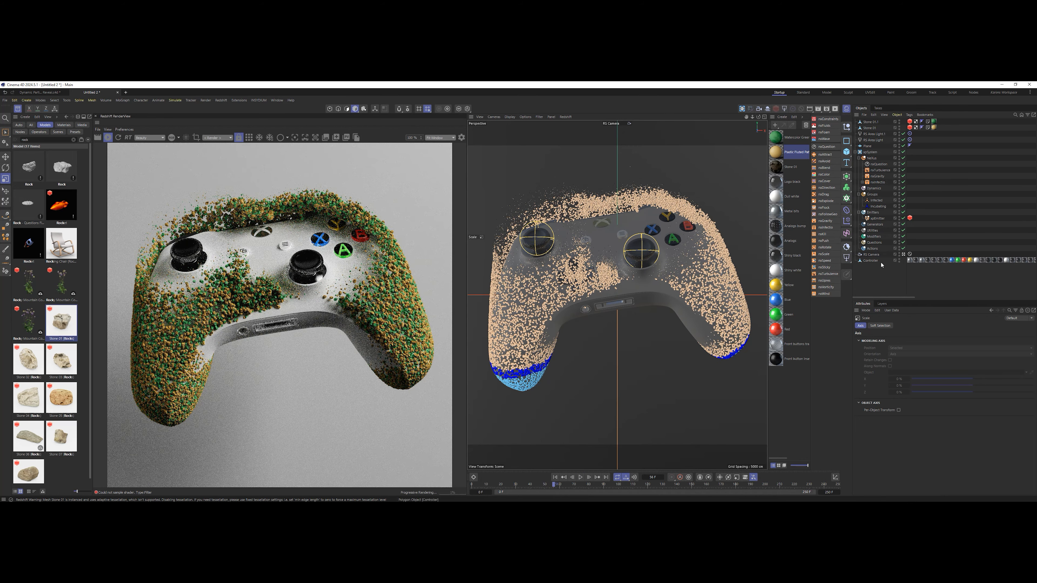
left_click(910, 218)
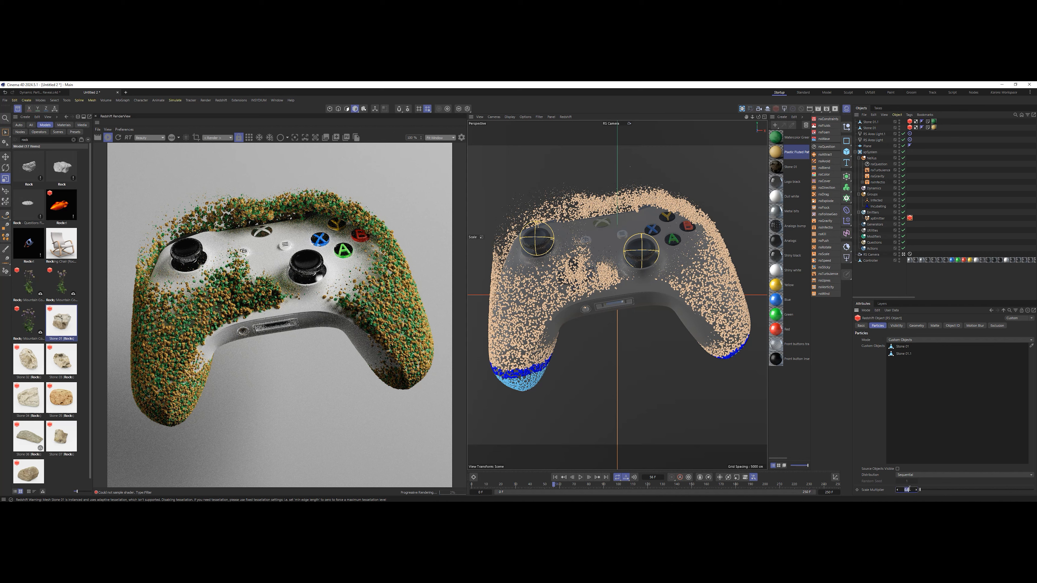
type(".6")
key("Return")
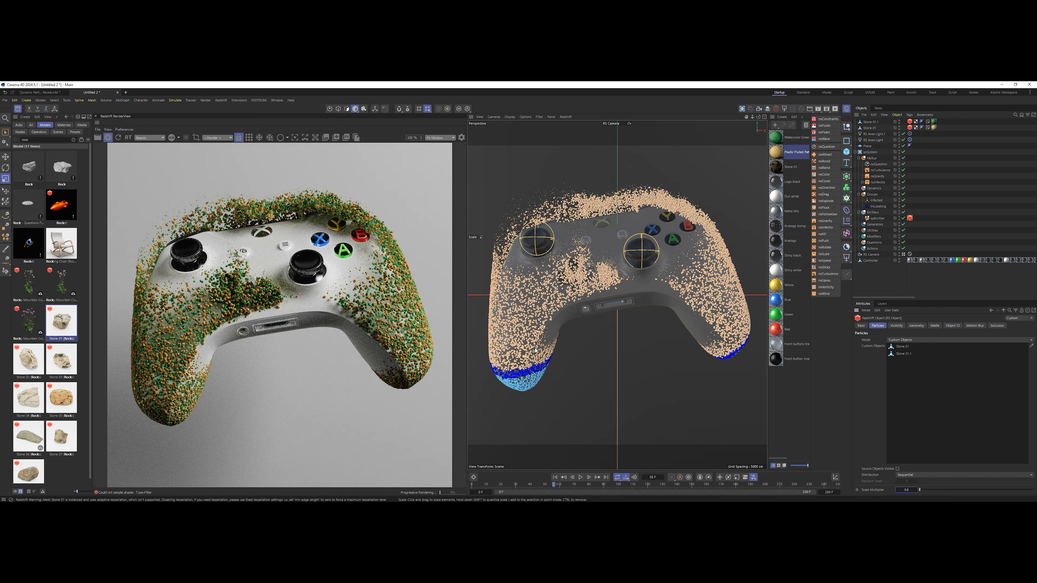
Set the Traveled threshold in the radius nxQuestion condition to 0.5 cm and replay the simulation's opening frames from the start.
left_click(877, 164)
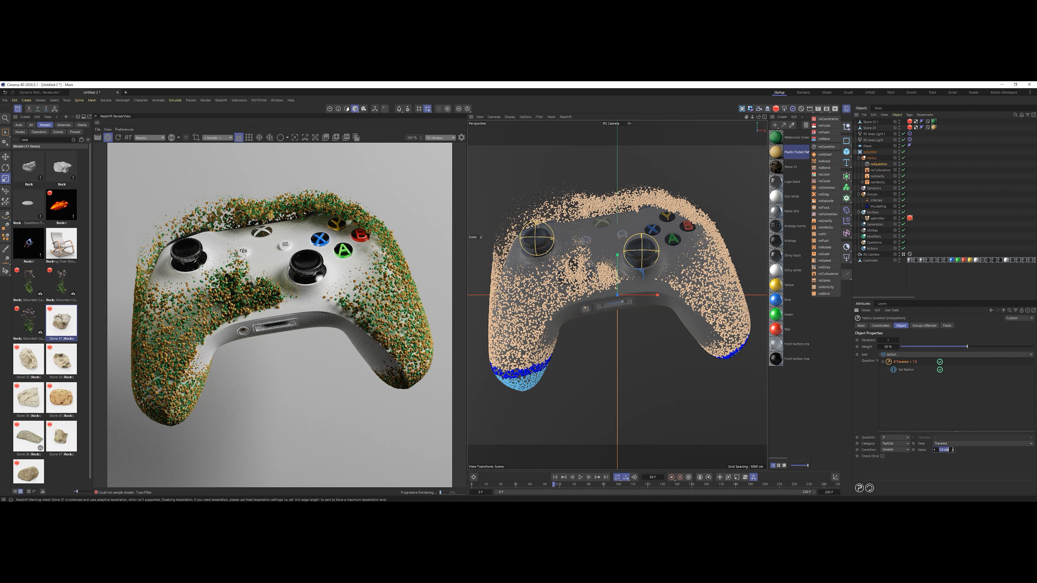
type("0.5")
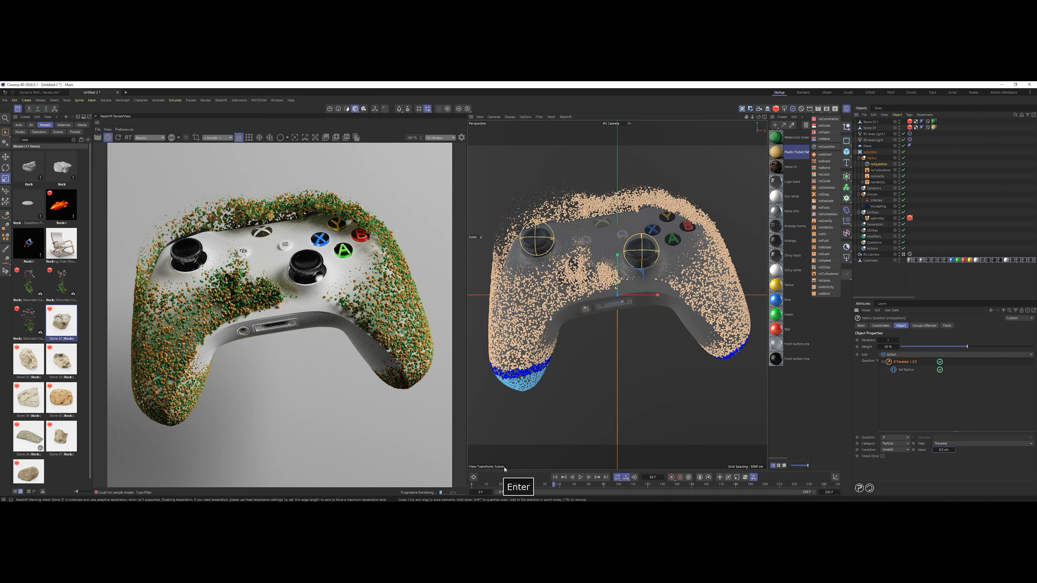
left_click(555, 478)
left_click(581, 477)
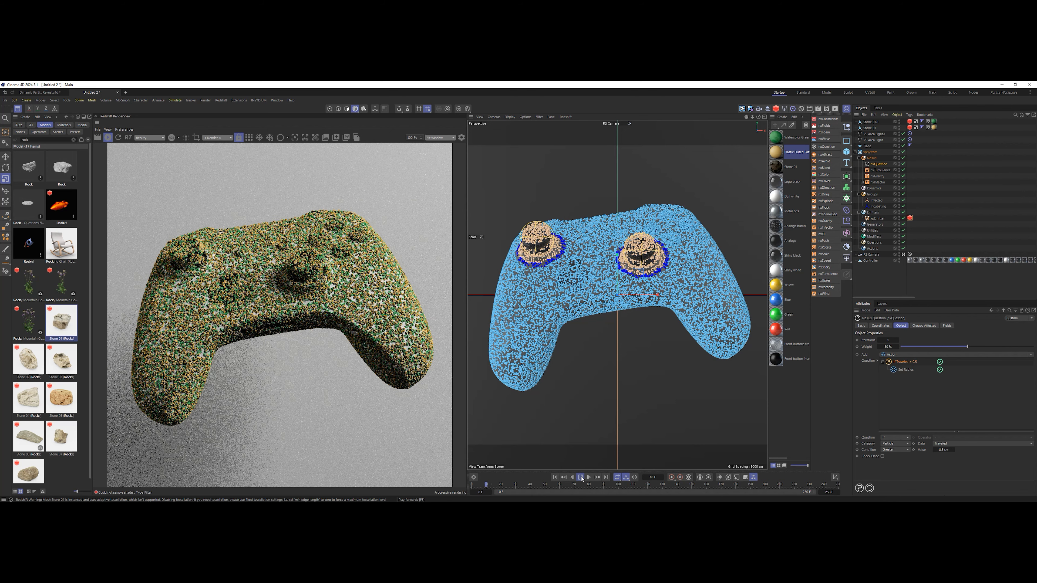
left_click(581, 478)
Set the Scale Multiplier in the emitter's Redshift Object tag to 0.8 and resume the simulation for a short stretch.
left_click(910, 218)
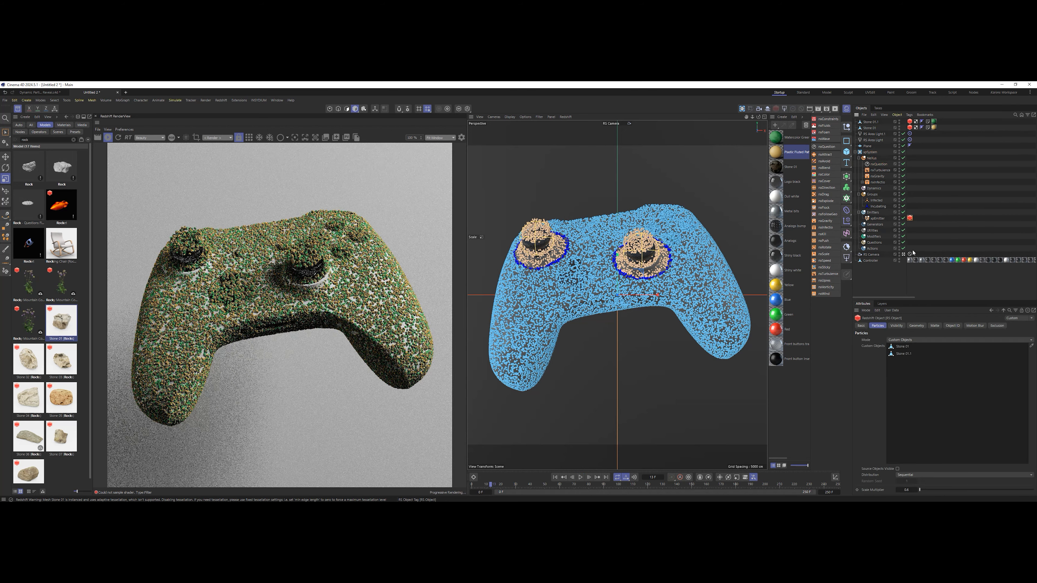
left_click(906, 490)
type("0.8")
key("Return")
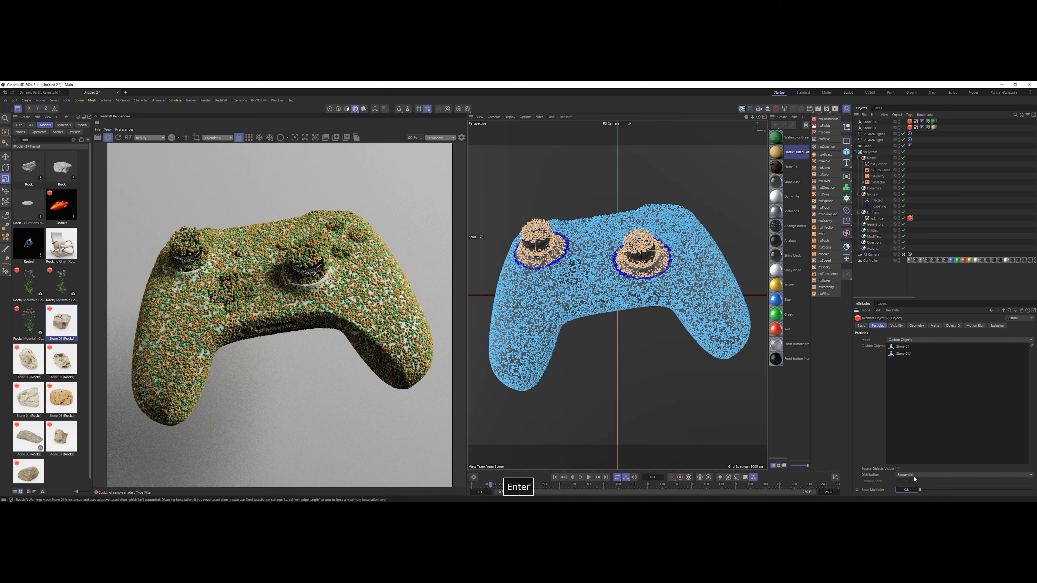
left_click(580, 477)
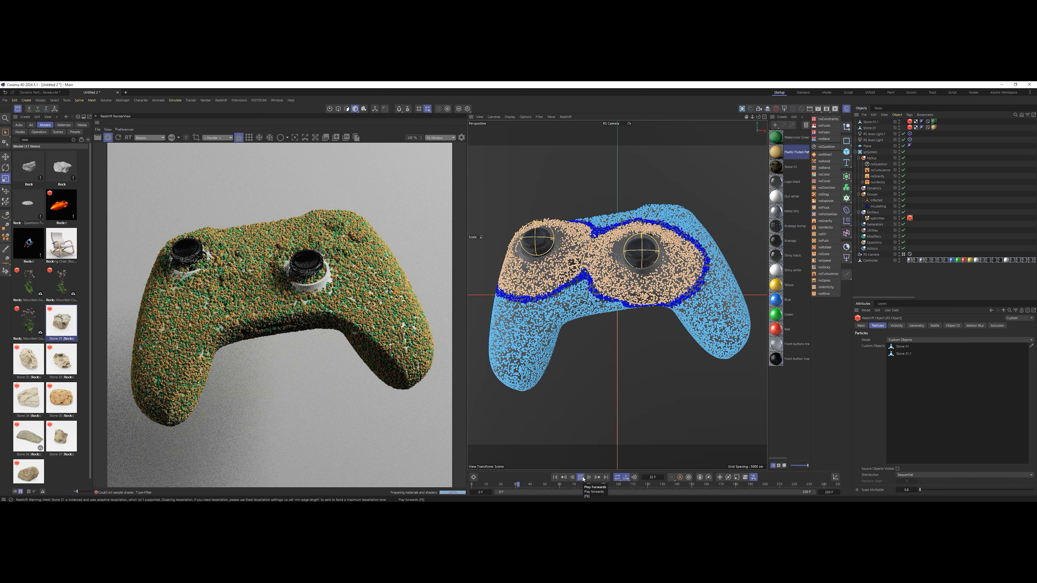
left_click(581, 477)
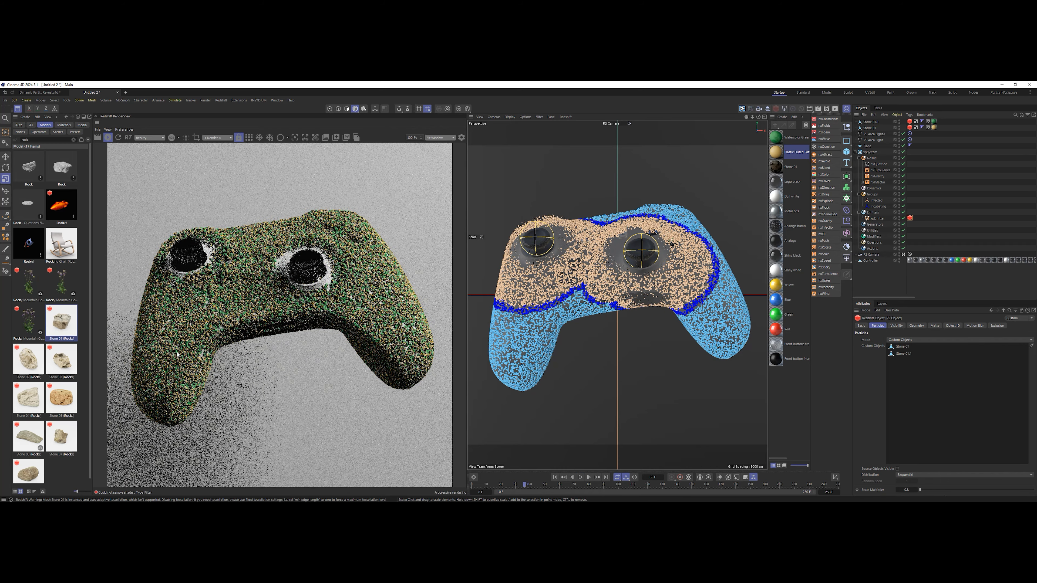